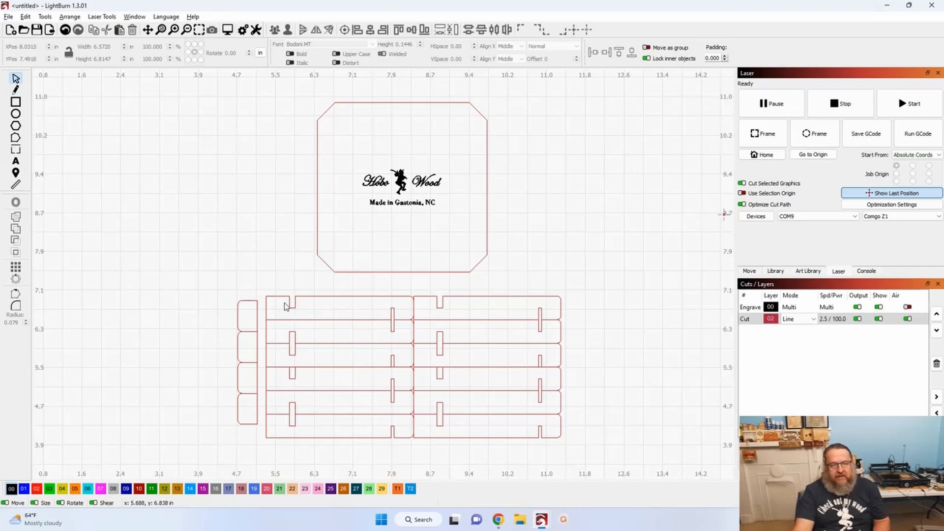
# Step: Measure the segment between the corner and the notch on the top-left slotted strip's upper edge in millimetres
pyautogui.scroll(5, 283, 307)
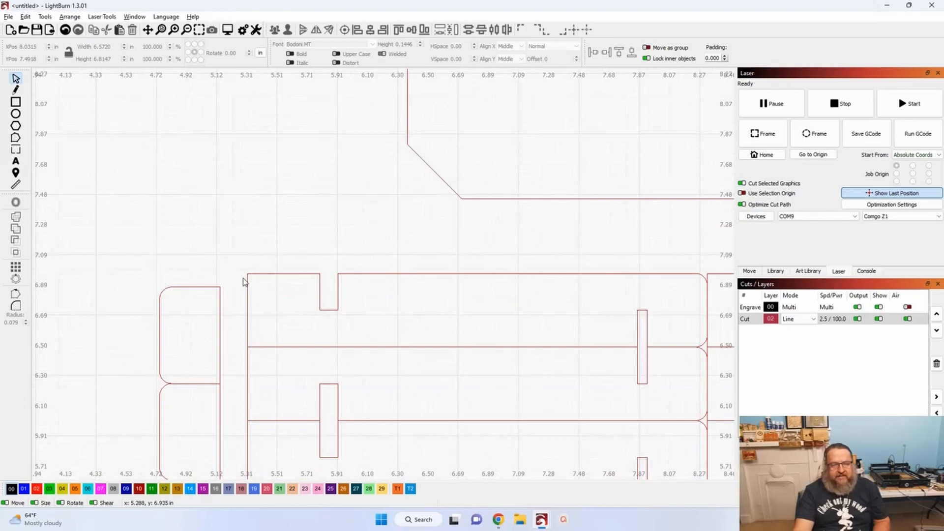
pyautogui.scroll(2, 245, 281)
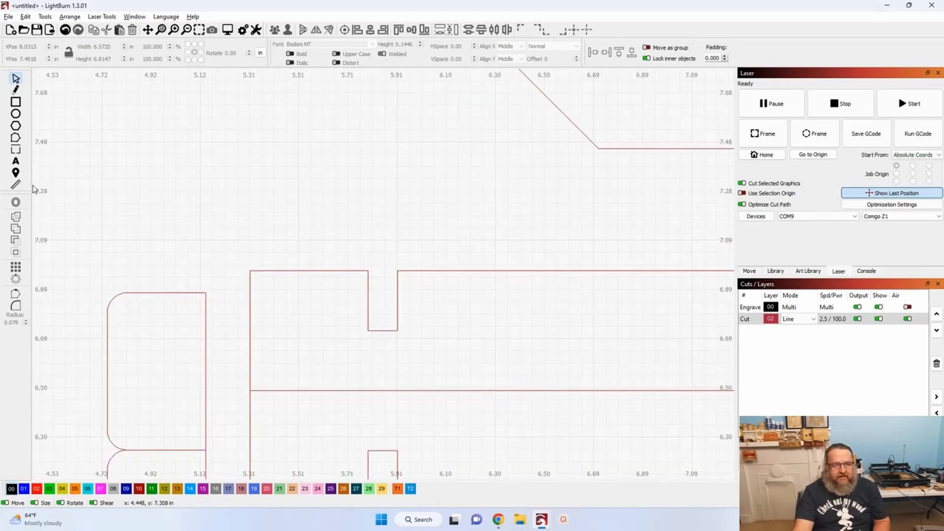
pyautogui.click(16, 184)
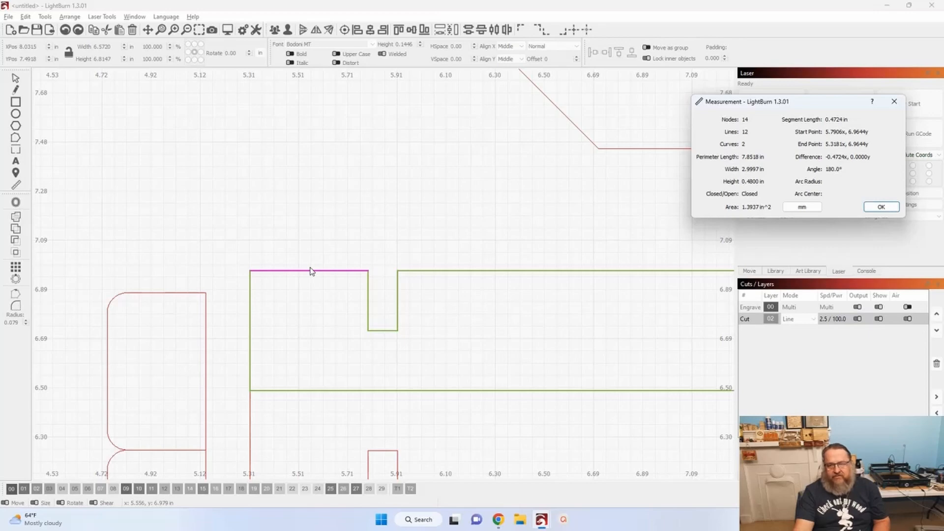
pyautogui.click(802, 206)
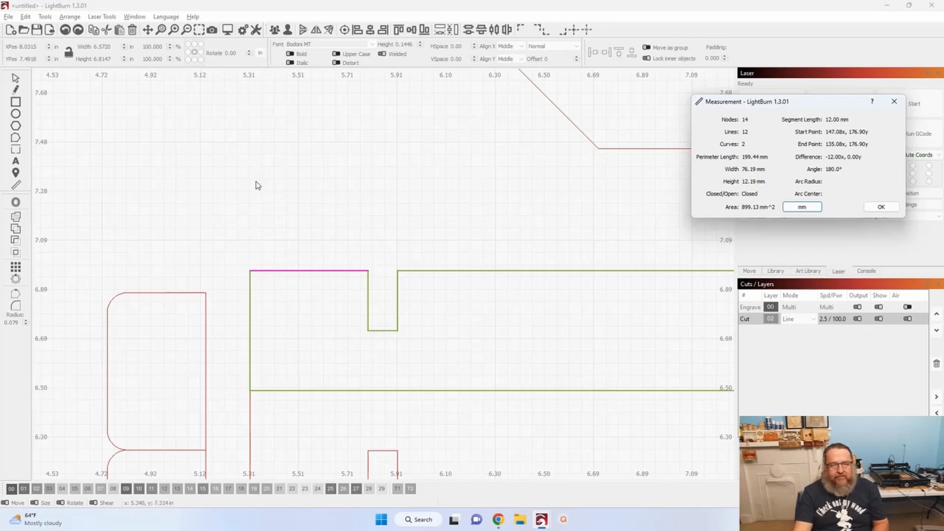
pyautogui.scroll(-5, 279, 212)
pyautogui.click(271, 231)
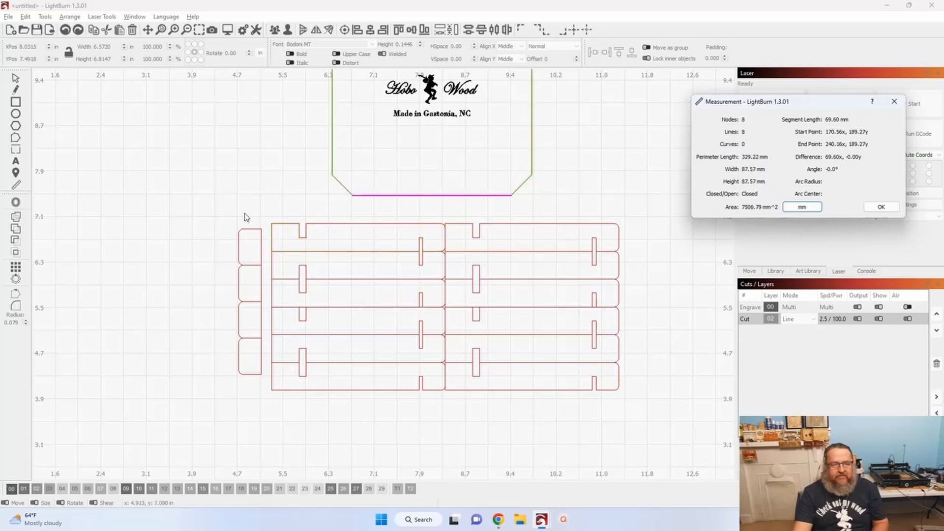
pyautogui.moveTo(164, 189); pyautogui.dragTo(563, 469)
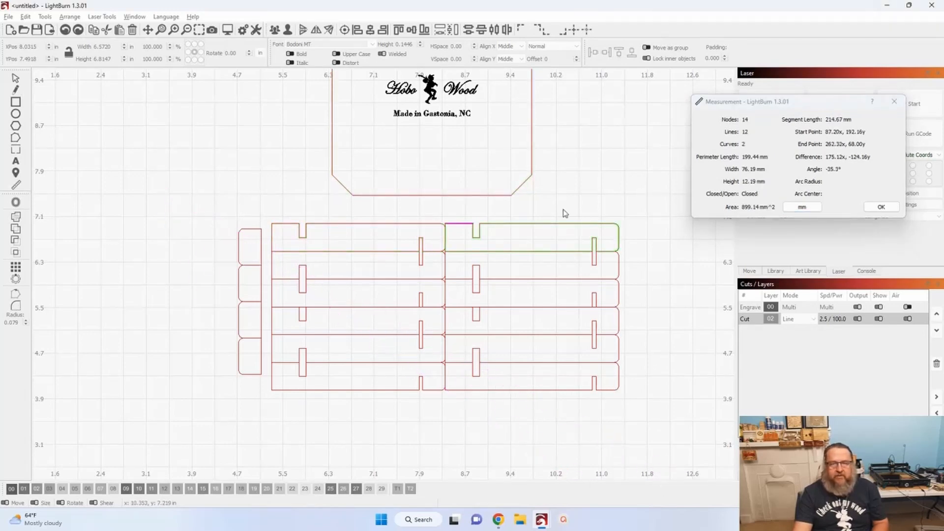
pyautogui.click(880, 207)
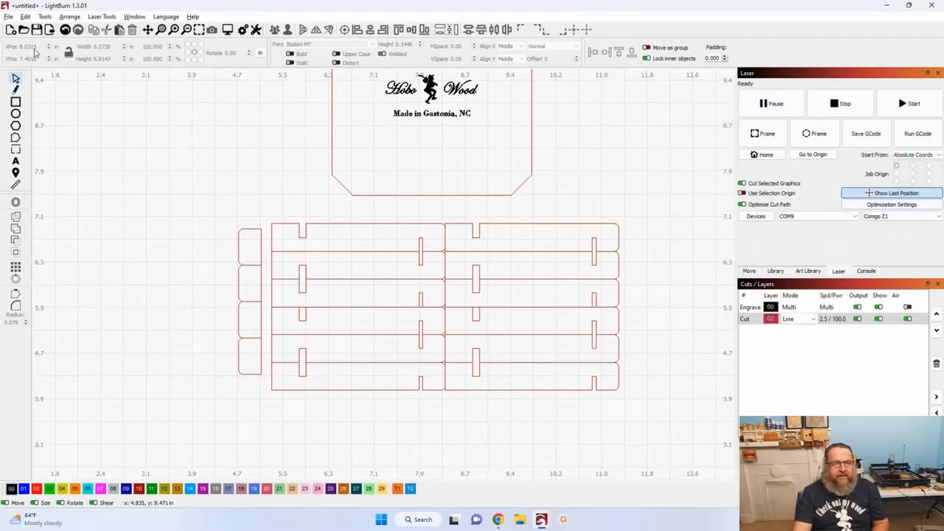
# Step: Rotate the slotted strips and small tabs together 90 degrees counter-clockwise and move them to the left of the base panel
pyautogui.moveTo(169, 225); pyautogui.dragTo(218, 251)
pyautogui.moveTo(229, 203); pyautogui.dragTo(720, 465)
pyautogui.hotkey('ctrl', ',')
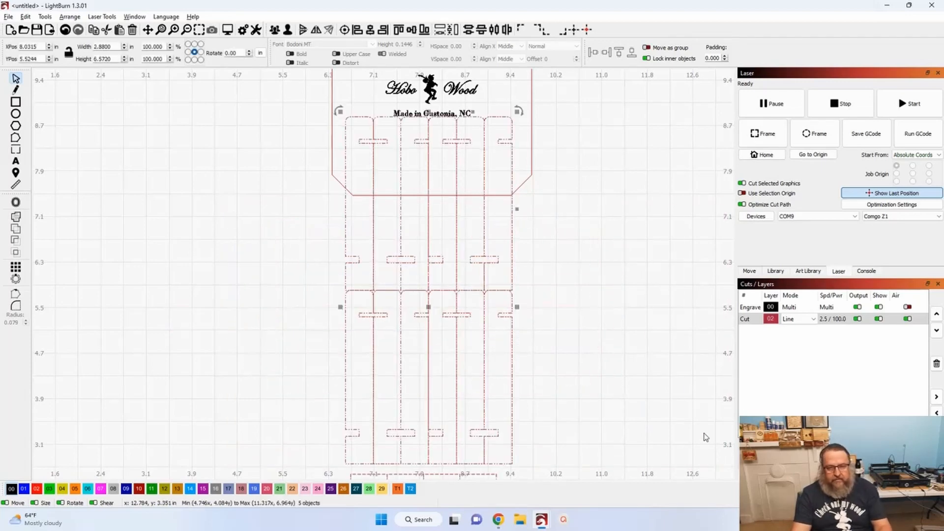
pyautogui.scroll(-1, 596, 442)
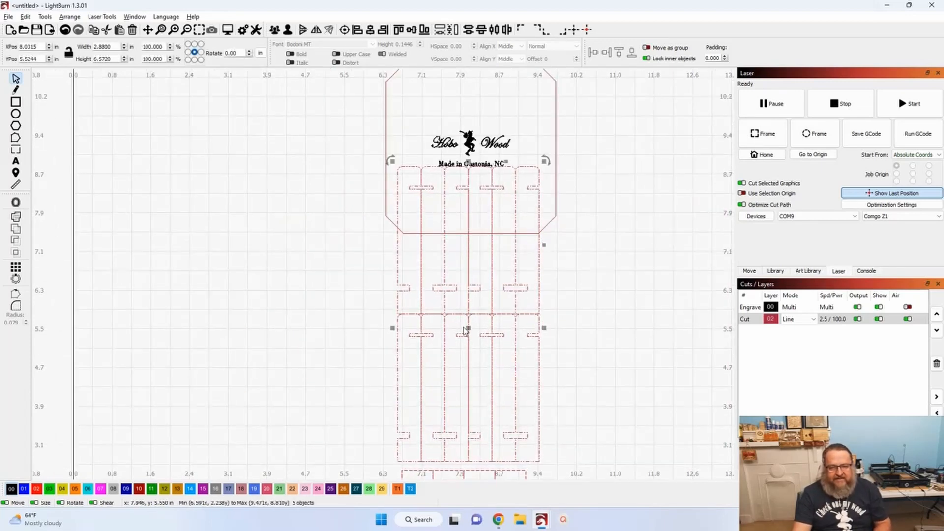
pyautogui.moveTo(467, 329); pyautogui.dragTo(258, 224)
# Step: Move the row of four small tabs away from the strips to just below the base panel
pyautogui.click(92, 363)
pyautogui.moveTo(181, 362); pyautogui.dragTo(344, 409)
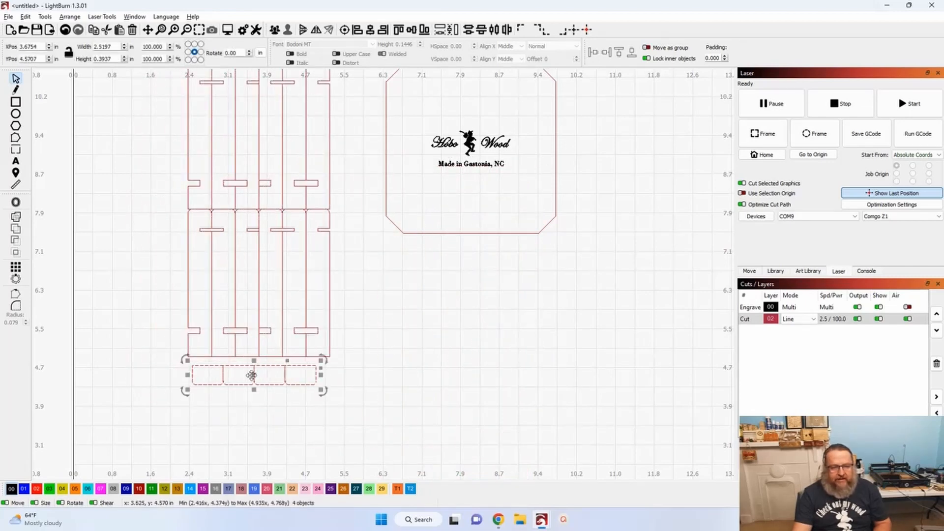
pyautogui.moveTo(257, 376); pyautogui.dragTo(539, 272)
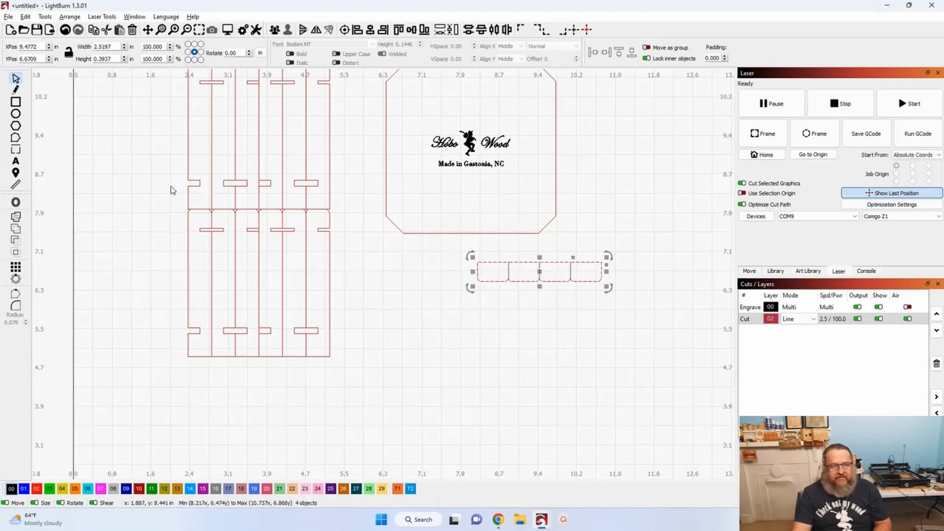
pyautogui.moveTo(156, 198); pyautogui.dragTo(399, 394)
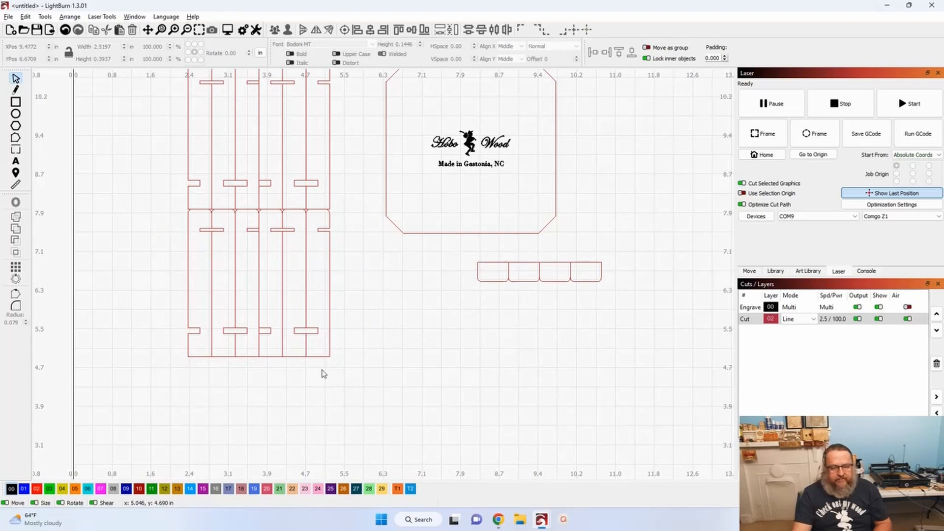
# Step: Measure the lower row's rightmost strip: its bottom width, the distance from bottom edge to wide slot, and the slot depth
pyautogui.scroll(2, 323, 372)
pyautogui.moveTo(392, 312); pyautogui.dragTo(565, 354)
pyautogui.scroll(2, 435, 333)
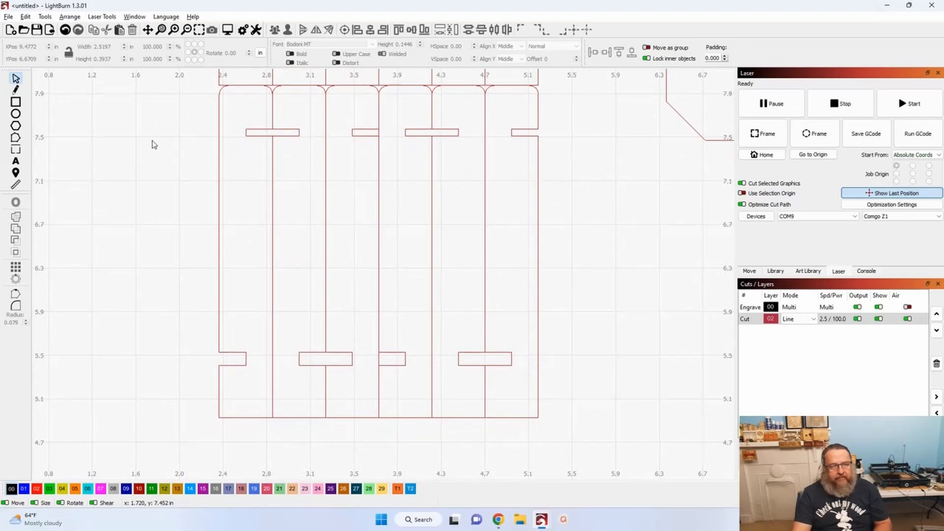
pyautogui.click(16, 184)
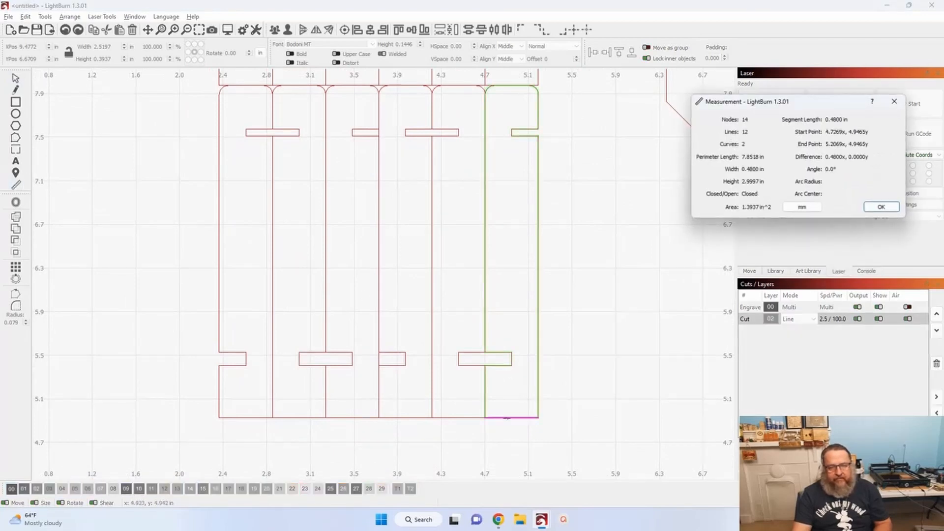
pyautogui.moveTo(492, 418); pyautogui.dragTo(492, 366)
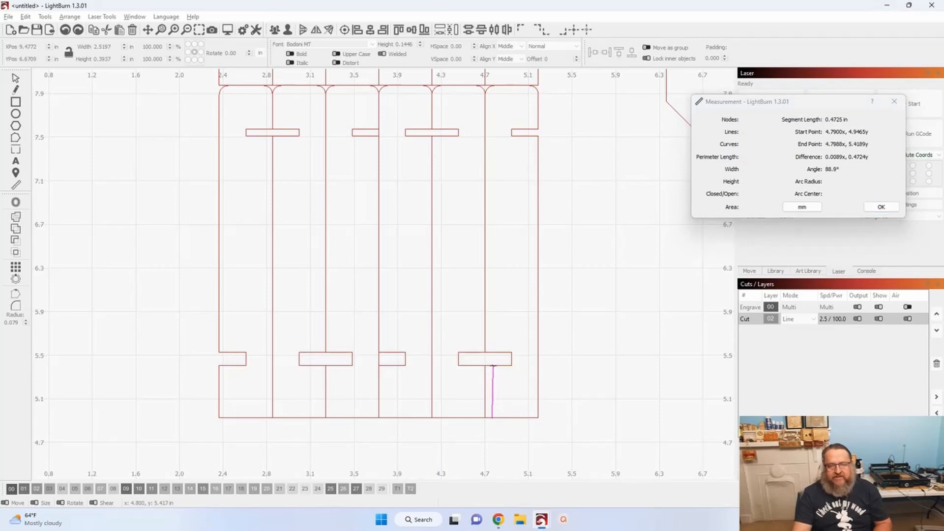
pyautogui.moveTo(493, 365); pyautogui.dragTo(493, 366)
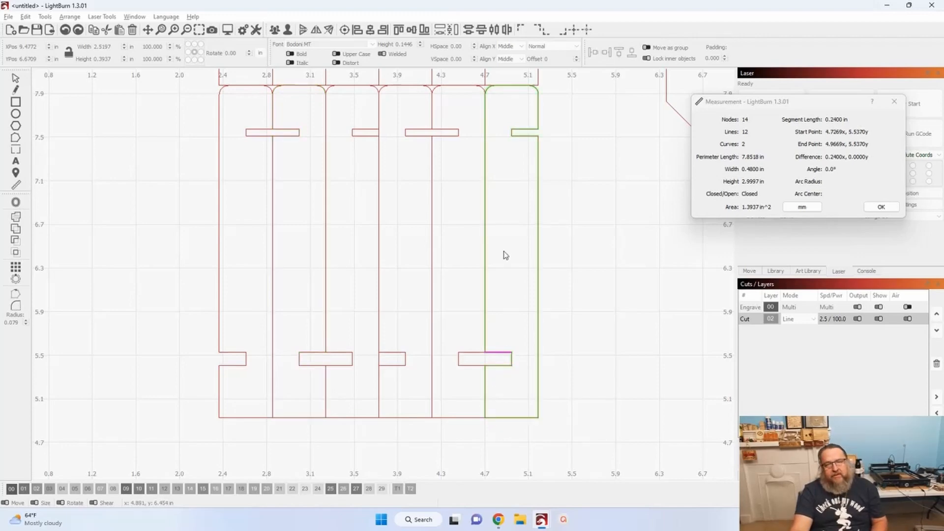
pyautogui.scroll(-1, 504, 255)
pyautogui.moveTo(536, 253); pyautogui.dragTo(544, 339)
pyautogui.scroll(-1, 542, 427)
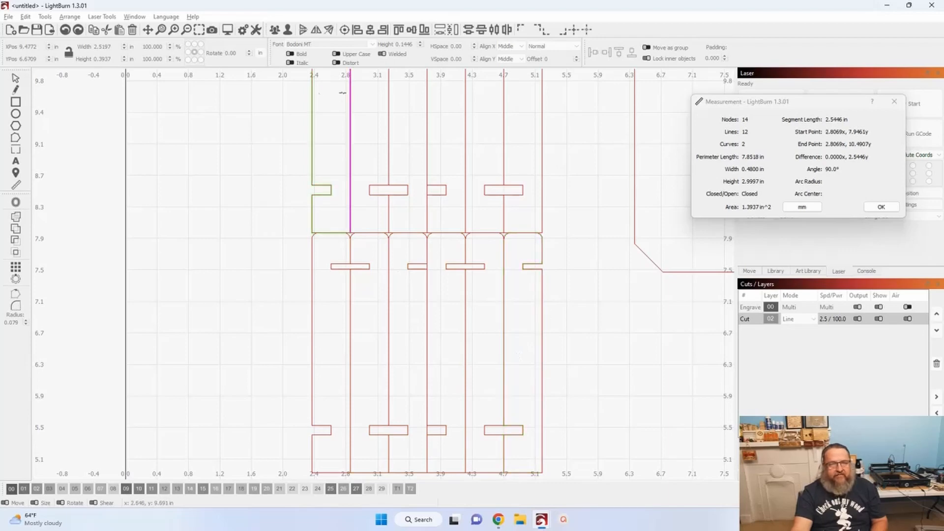
pyautogui.click(880, 207)
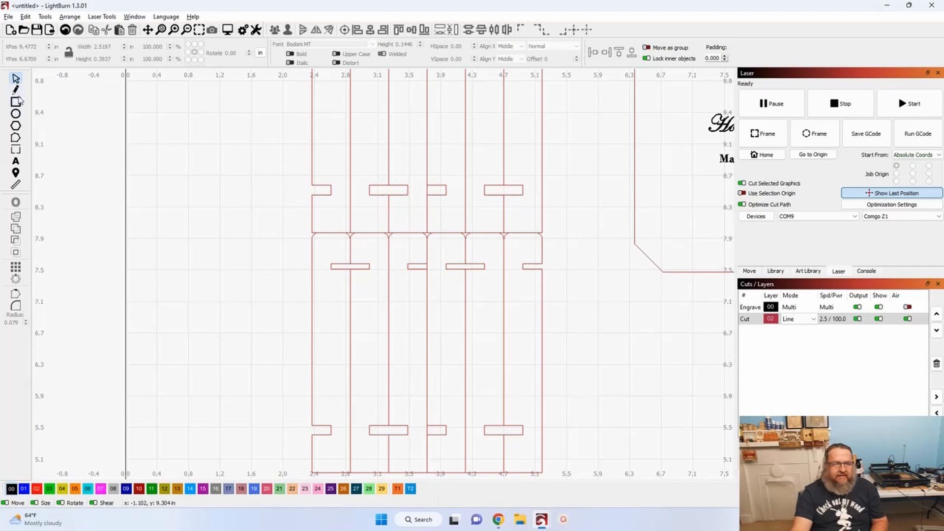
# Step: Ungroup the slotted strips and move the lower row's rightmost strip out into the empty area beside them
pyautogui.click(352, 262)
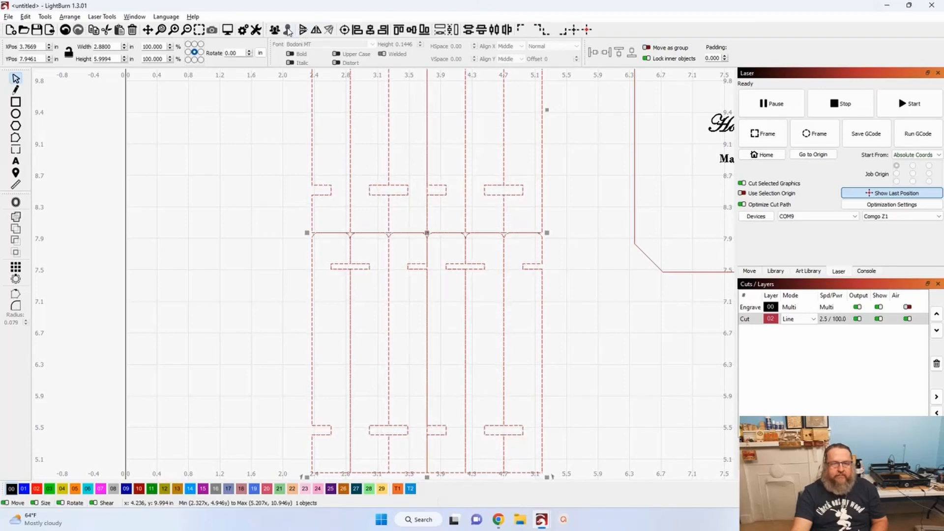
pyautogui.click(371, 178)
pyautogui.moveTo(403, 339); pyautogui.dragTo(414, 195)
pyautogui.scroll(-1, 414, 195)
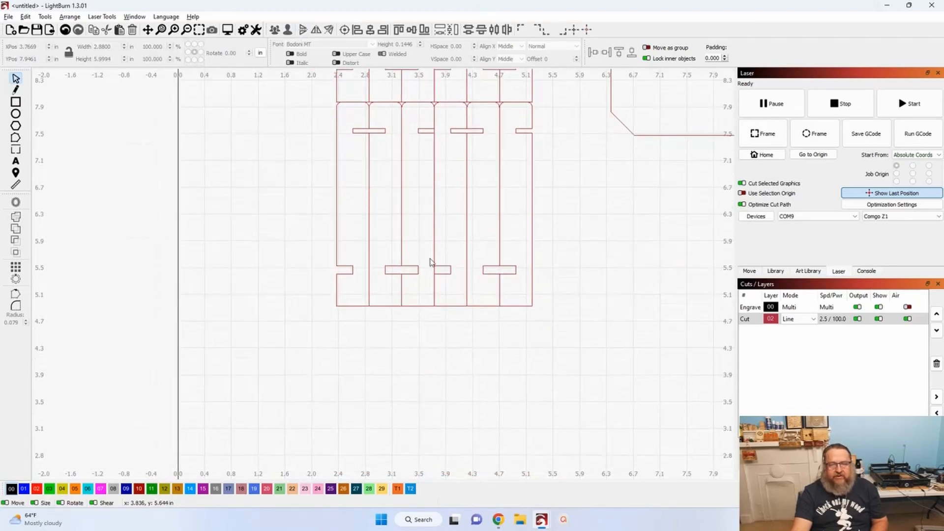
pyautogui.click(532, 238)
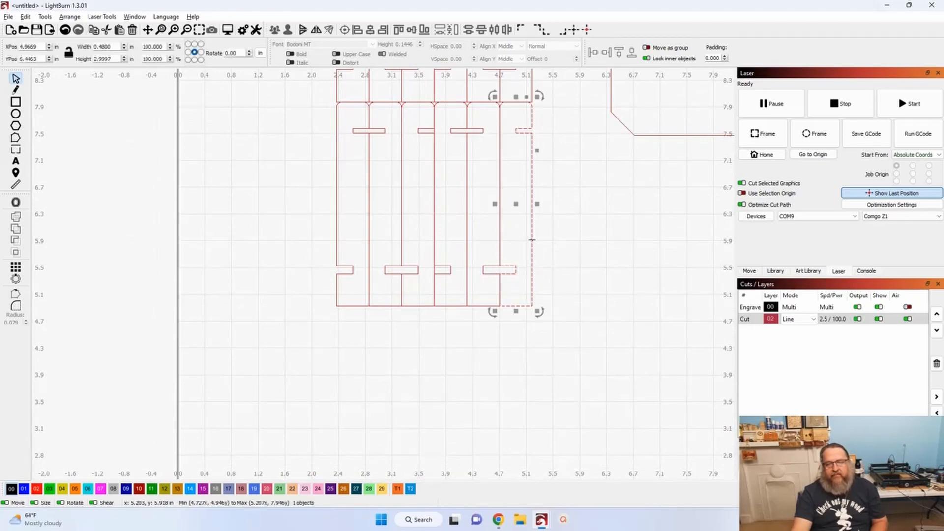
pyautogui.moveTo(513, 202); pyautogui.dragTo(588, 245)
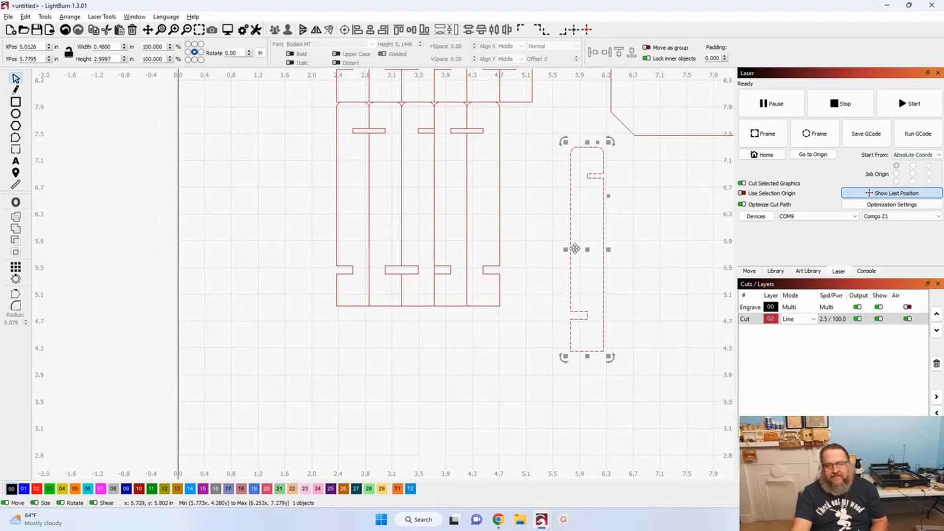
pyautogui.click(553, 240)
pyautogui.moveTo(644, 241); pyautogui.dragTo(519, 249)
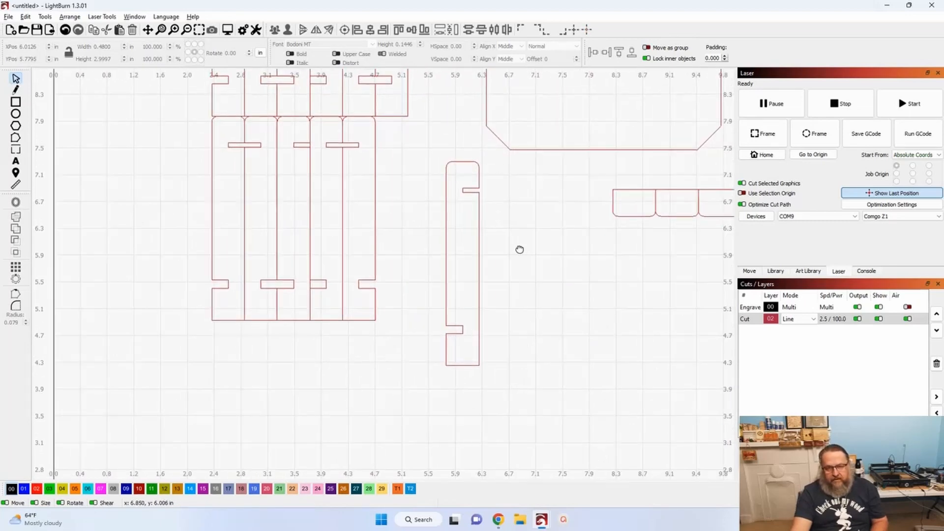
# Step: Switch the units to millimetres to check the separated strip's width and height
pyautogui.click(461, 161)
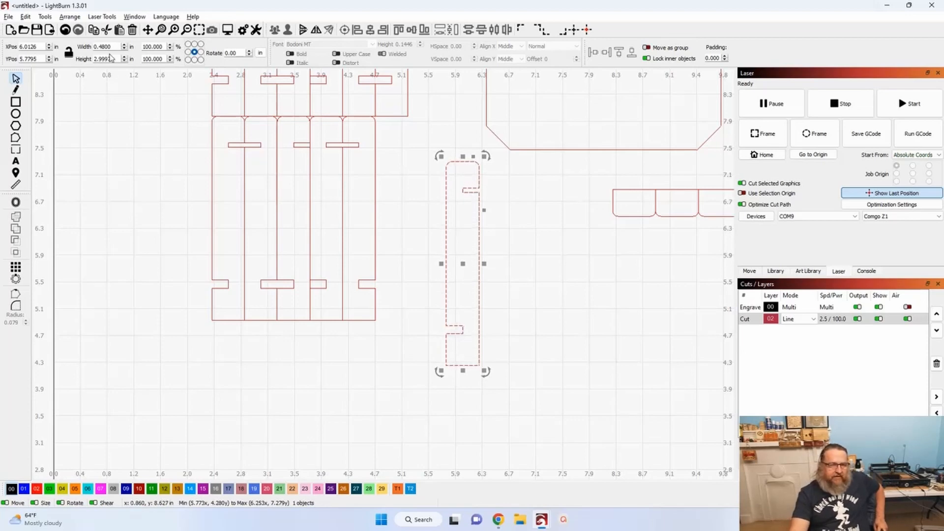
pyautogui.click(261, 54)
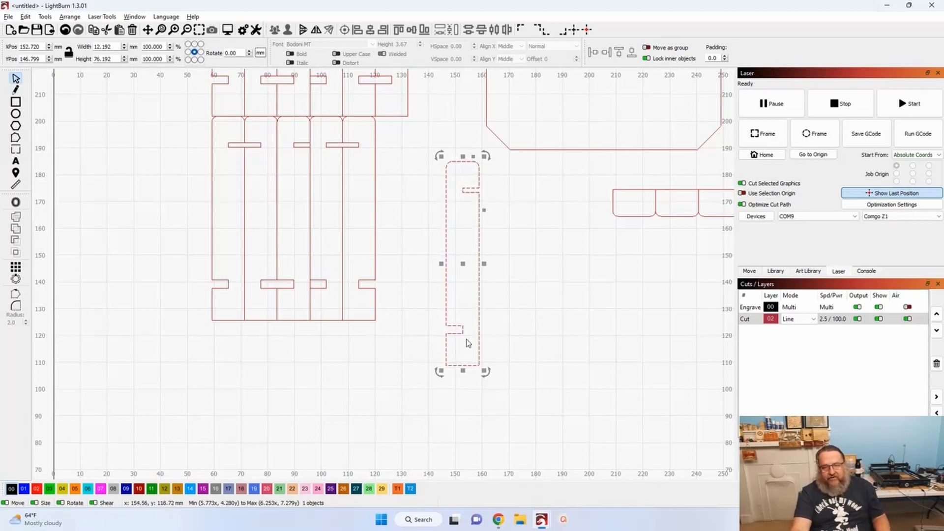
pyautogui.click(564, 311)
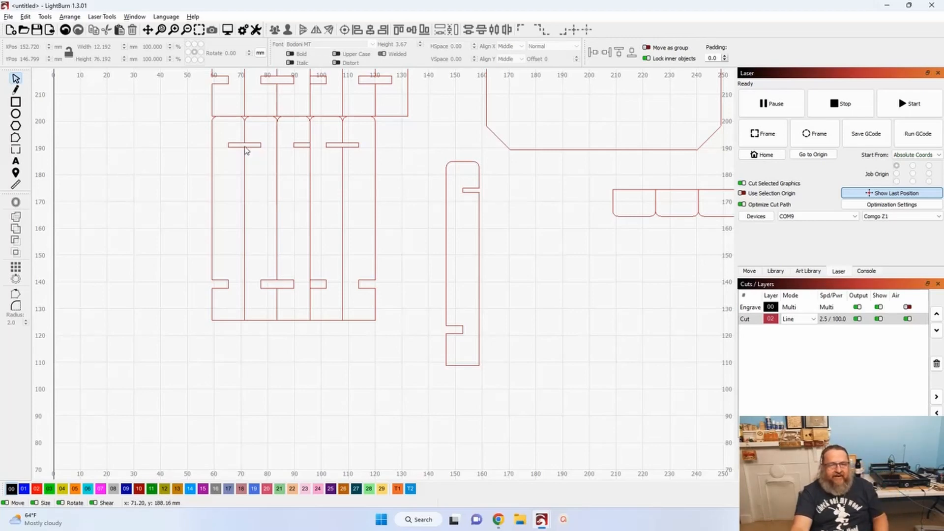
# Step: Measure the narrow upper slot's depth and width on the separated strip, plus the straight edge above that slot
pyautogui.click(16, 186)
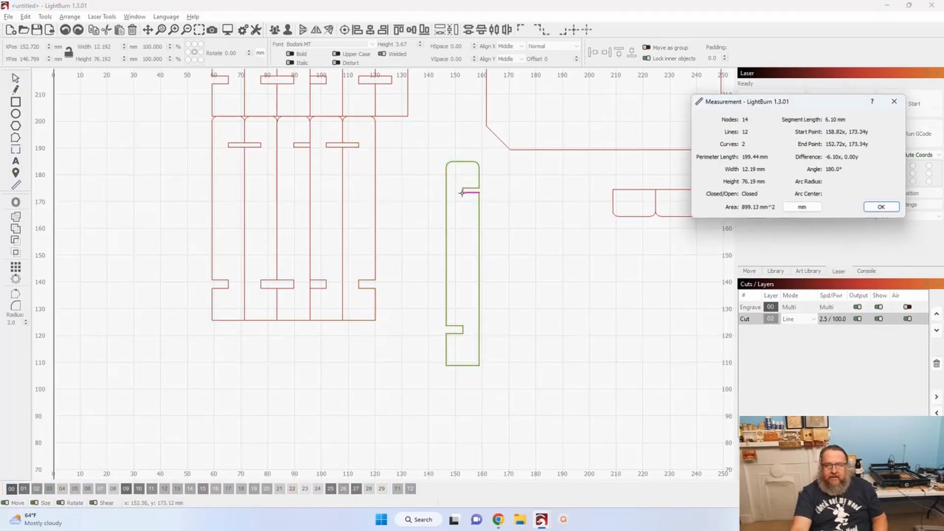
pyautogui.scroll(4, 463, 193)
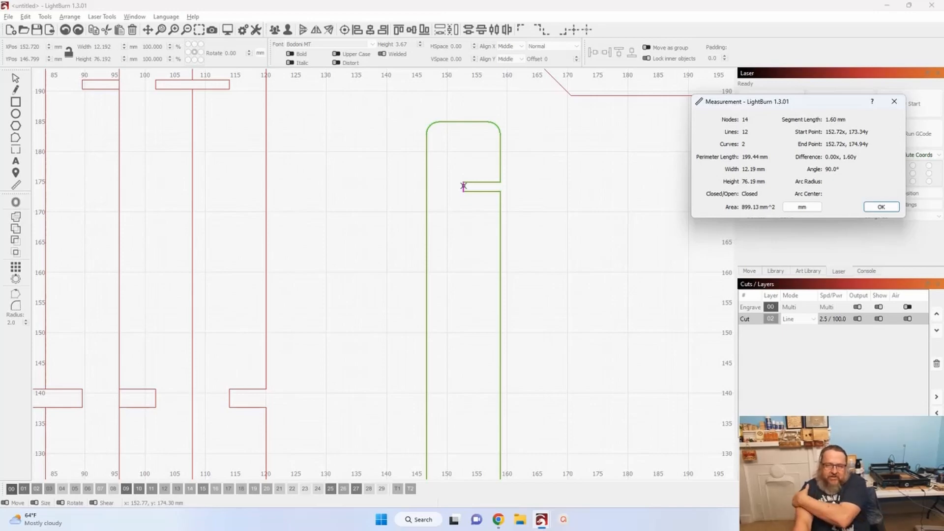
pyautogui.scroll(-4, 463, 186)
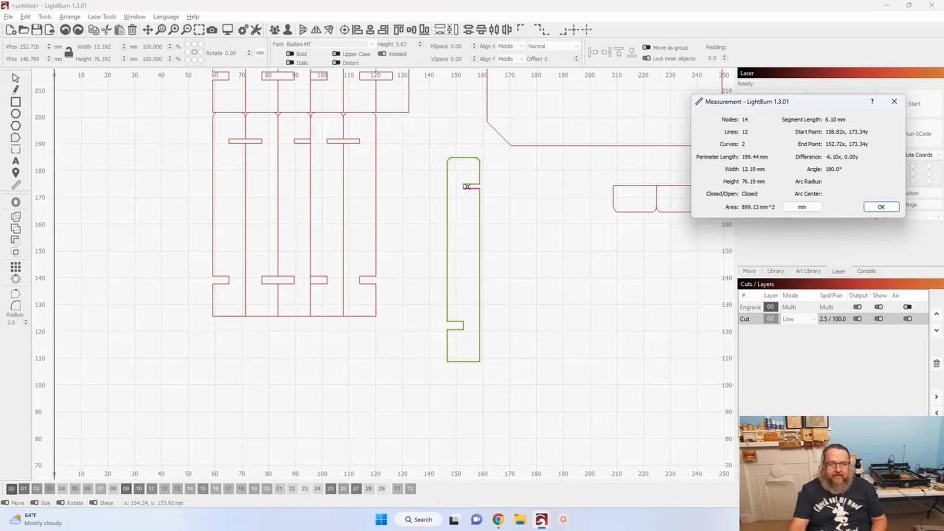
pyautogui.scroll(-2, 454, 198)
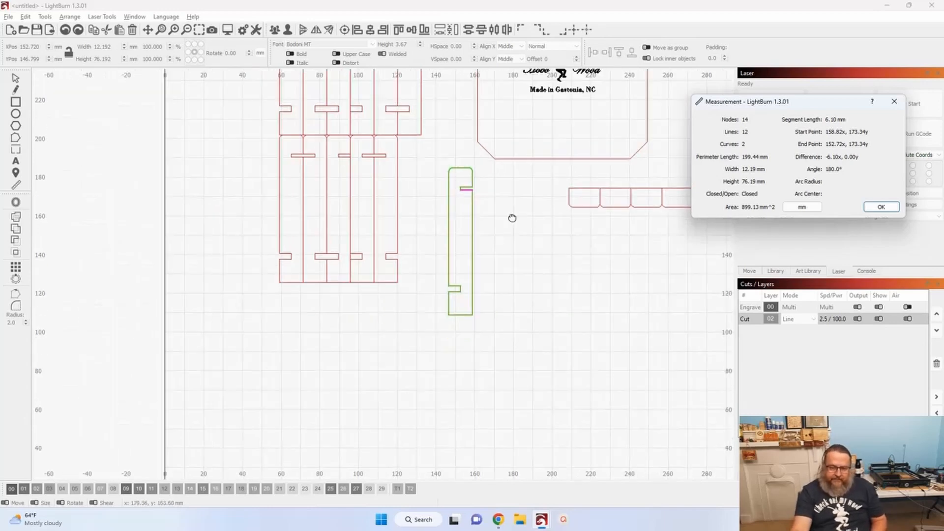
pyautogui.moveTo(512, 214); pyautogui.dragTo(437, 269)
pyautogui.scroll(-1, 439, 270)
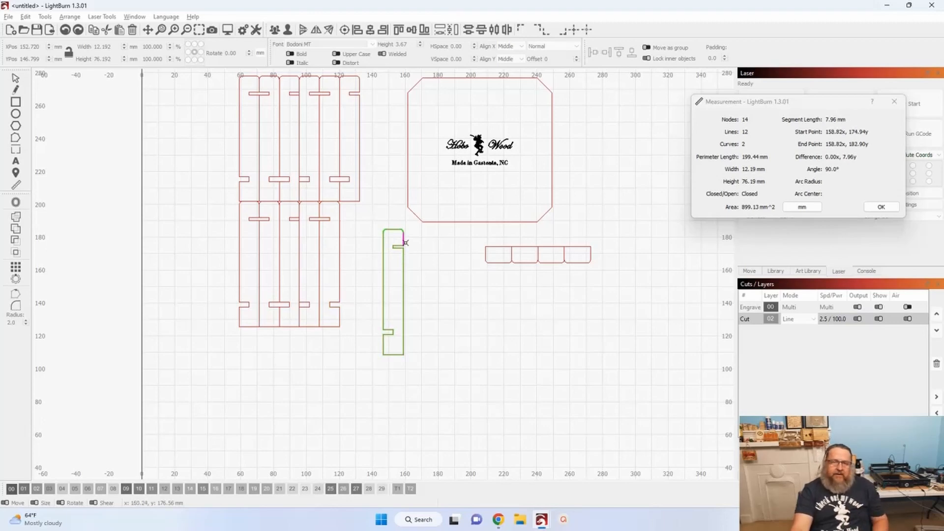
# Step: Measure the base panel's outline and the first word of its Hobo Wood logo
pyautogui.click(442, 222)
pyautogui.moveTo(442, 241); pyautogui.dragTo(438, 309)
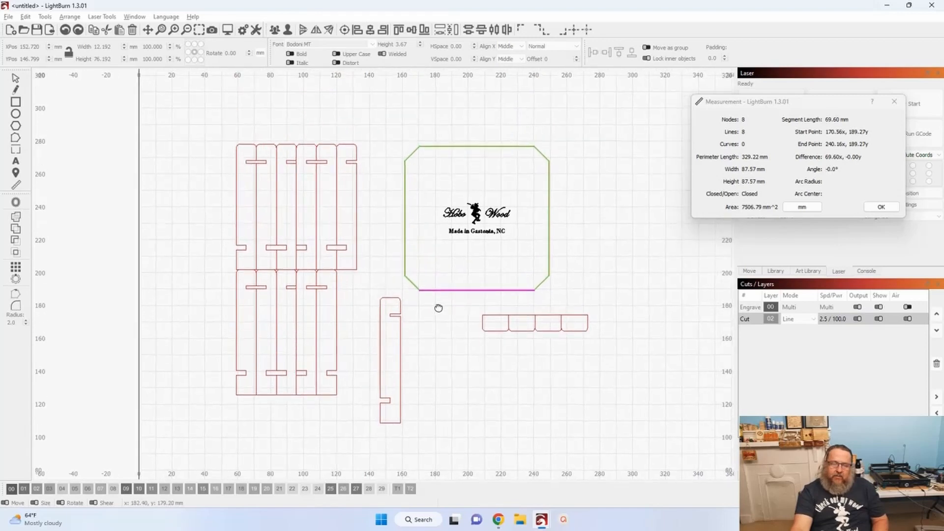
pyautogui.click(444, 216)
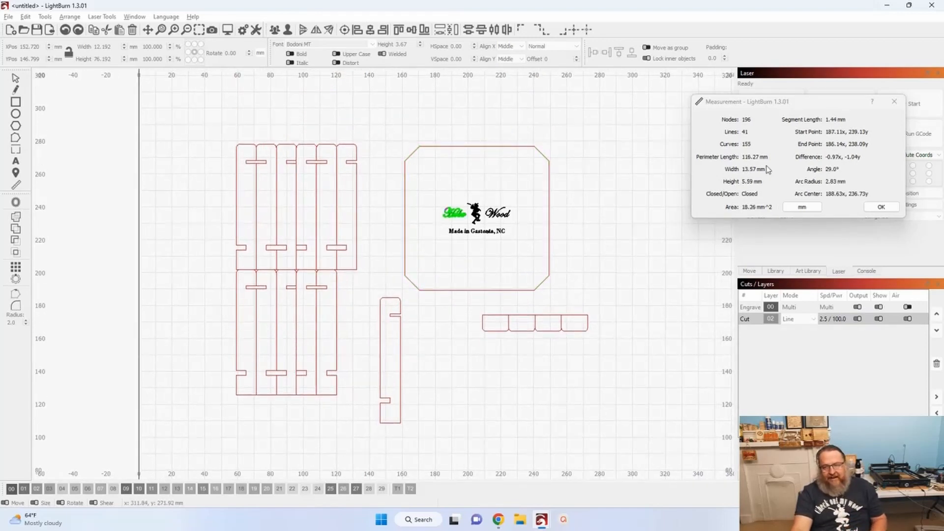
pyautogui.click(880, 208)
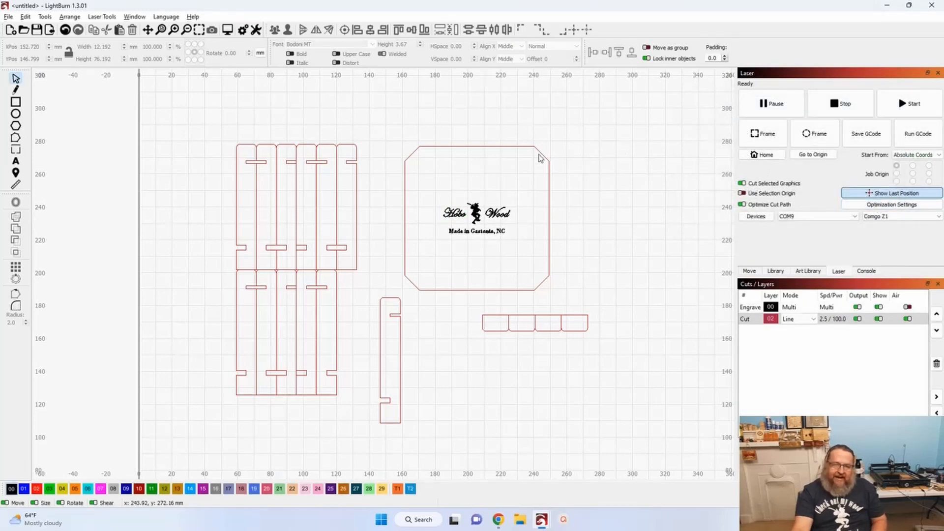
# Step: Try rotating the base panel together with its Hobo Wood logo 45 degrees clockwise
pyautogui.moveTo(384, 128); pyautogui.dragTo(608, 307)
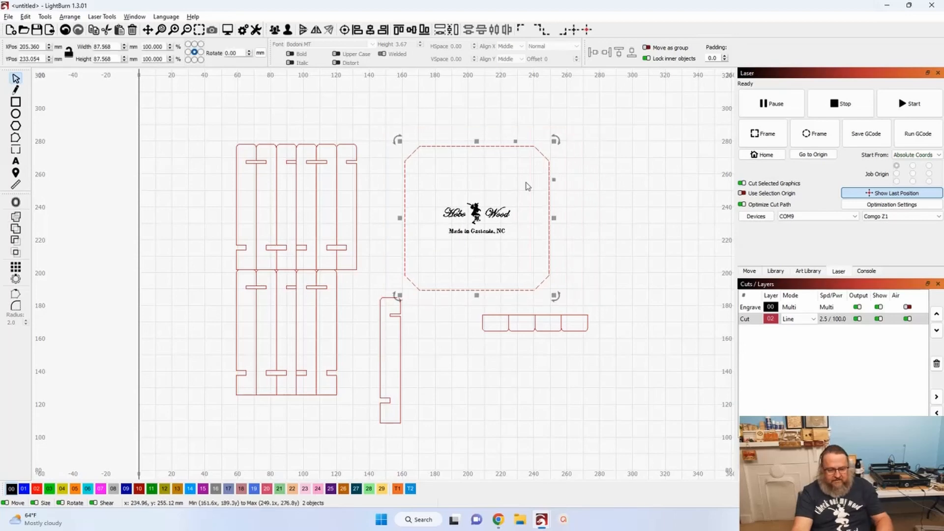
pyautogui.click(244, 54)
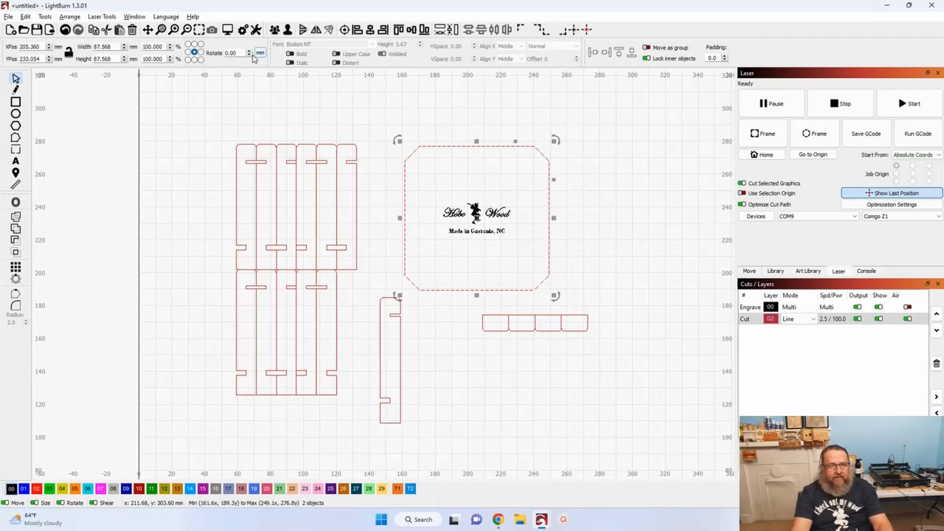
pyautogui.write('-45')
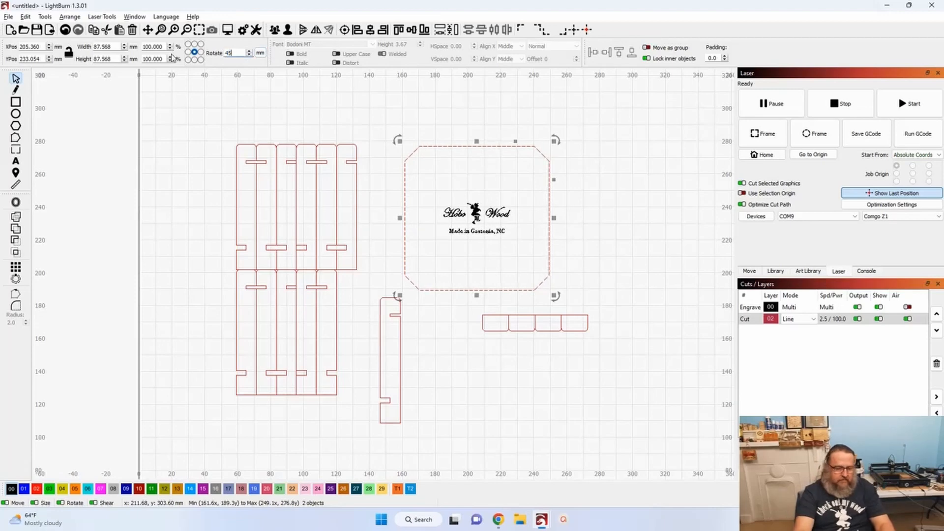
pyautogui.press('Return')
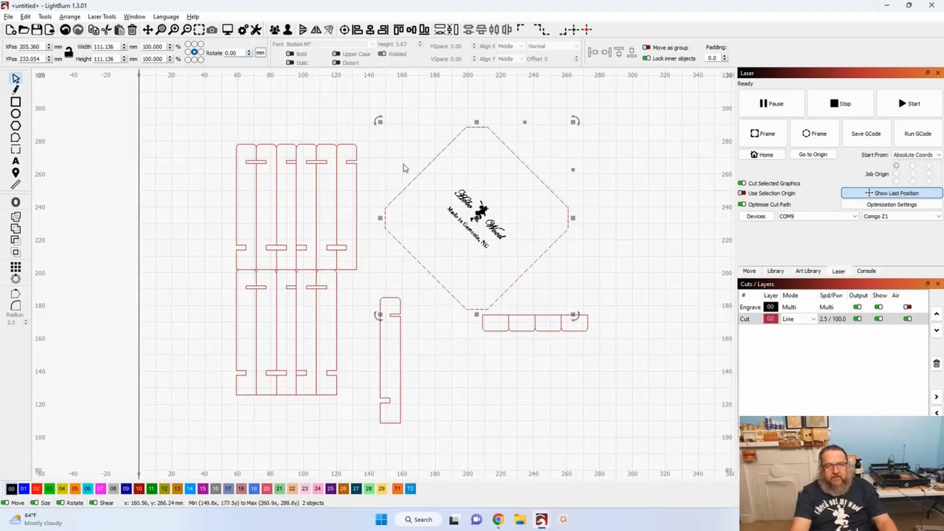
pyautogui.click(199, 114)
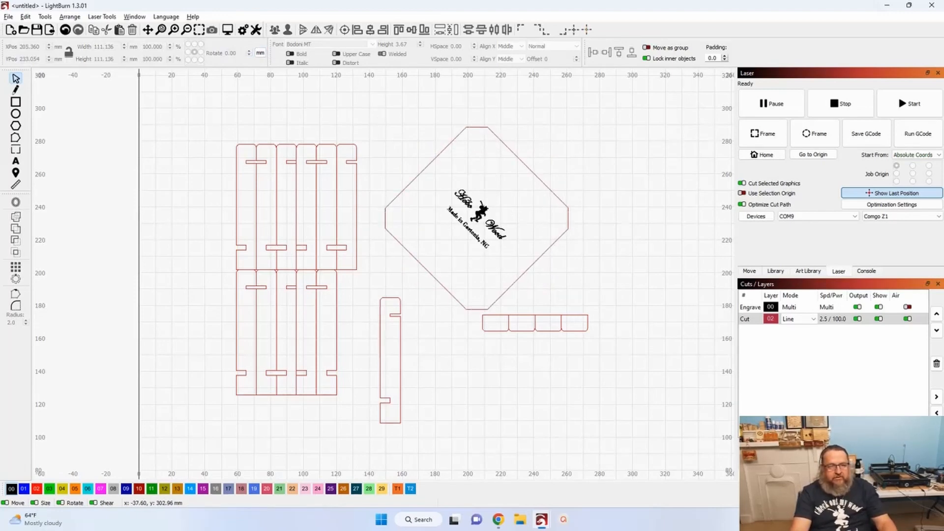
# Step: Draw a rectangle about 95 by 93 mm over the rotated base panel, and undo both it and the panel's rotation
pyautogui.click(15, 102)
pyautogui.moveTo(399, 143); pyautogui.dragTo(557, 299)
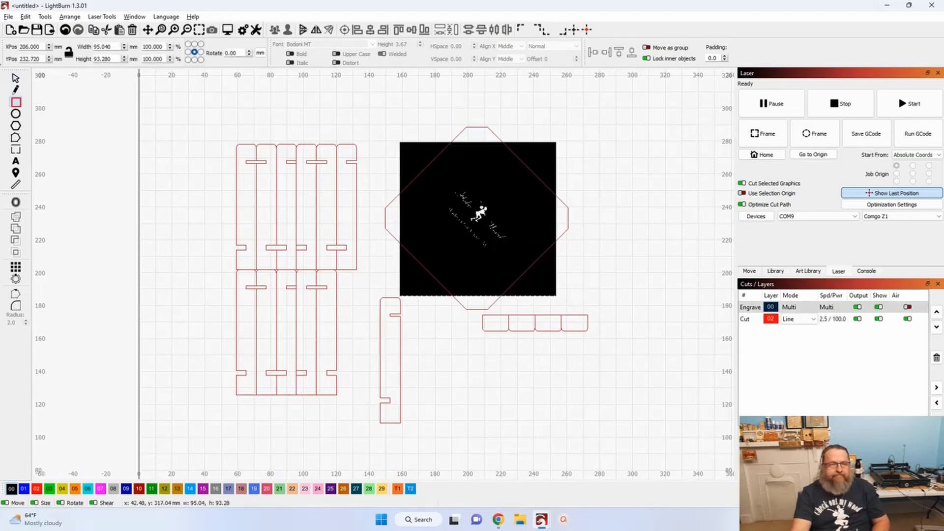
pyautogui.click(65, 30)
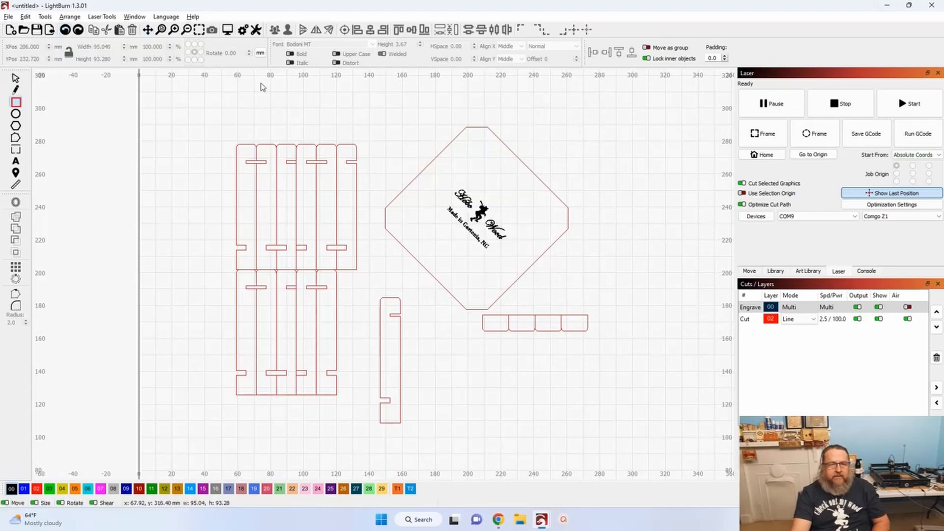
pyautogui.click(65, 31)
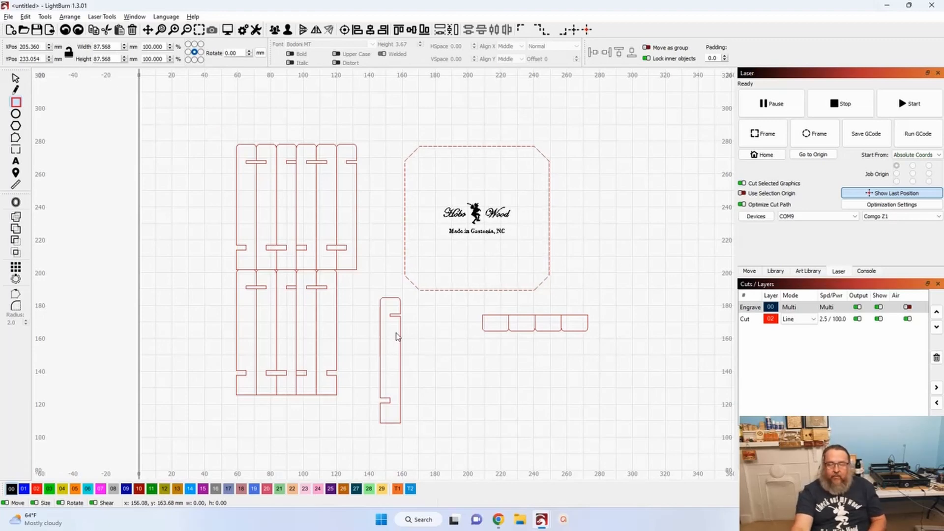
# Step: Draw a narrow upright bar about 43 mm tall in the empty area beyond the base panel, 3 mm wide and on blue layer 01
pyautogui.scroll(4, 393, 348)
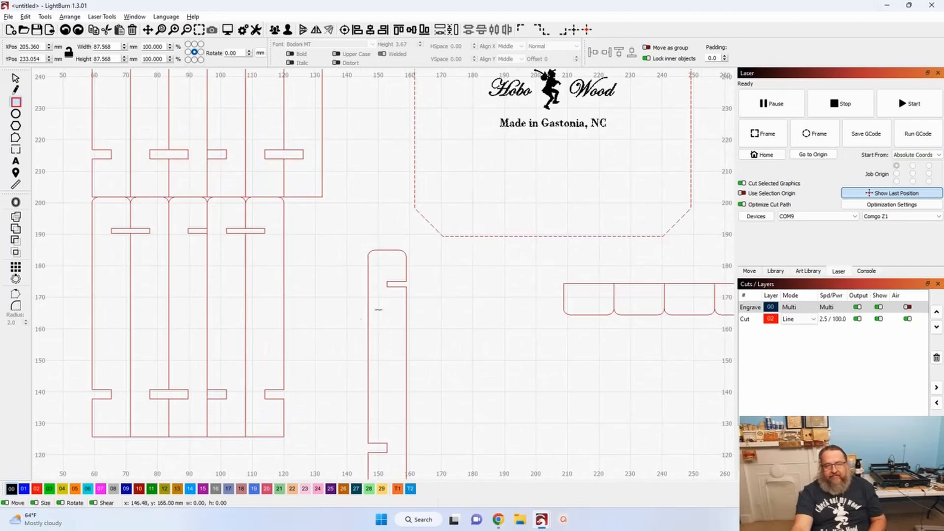
pyautogui.scroll(-5, 398, 320)
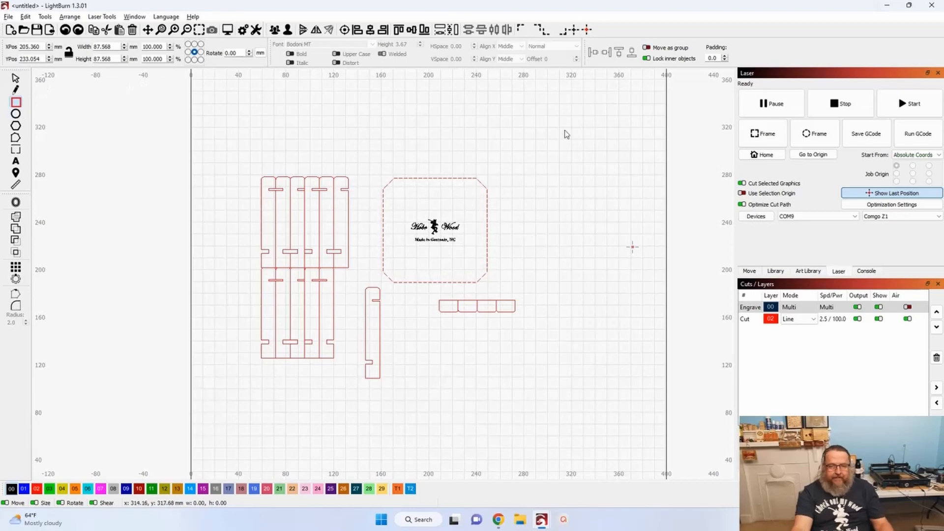
pyautogui.moveTo(549, 127); pyautogui.dragTo(553, 175)
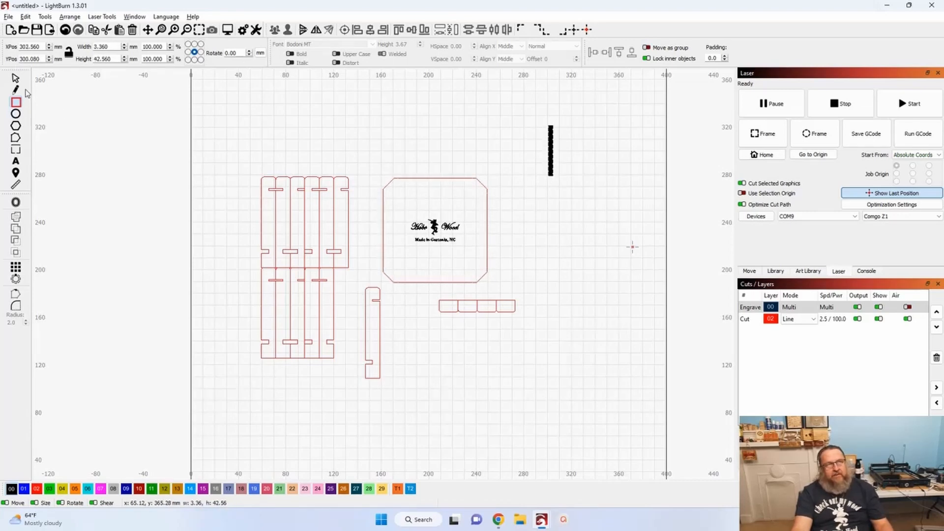
pyautogui.doubleClick(119, 46)
pyautogui.write('3.')
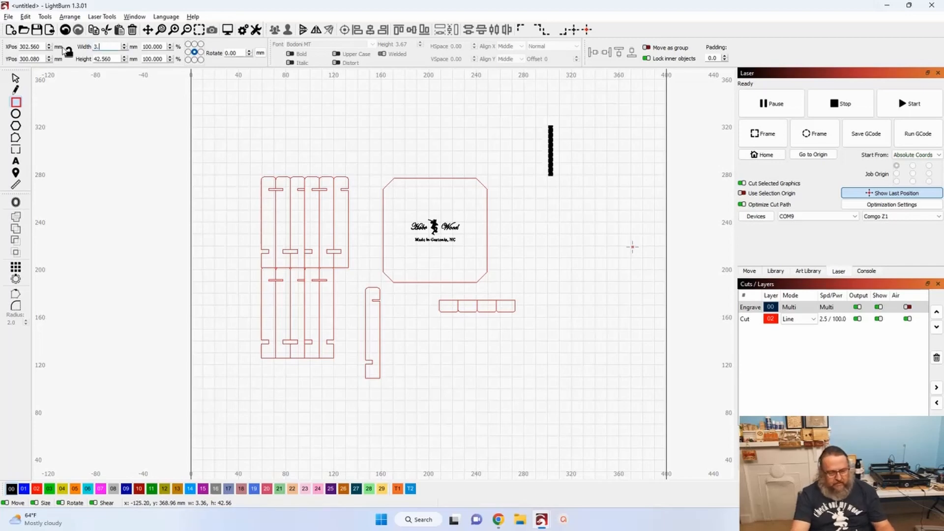
pyautogui.press('Tab')
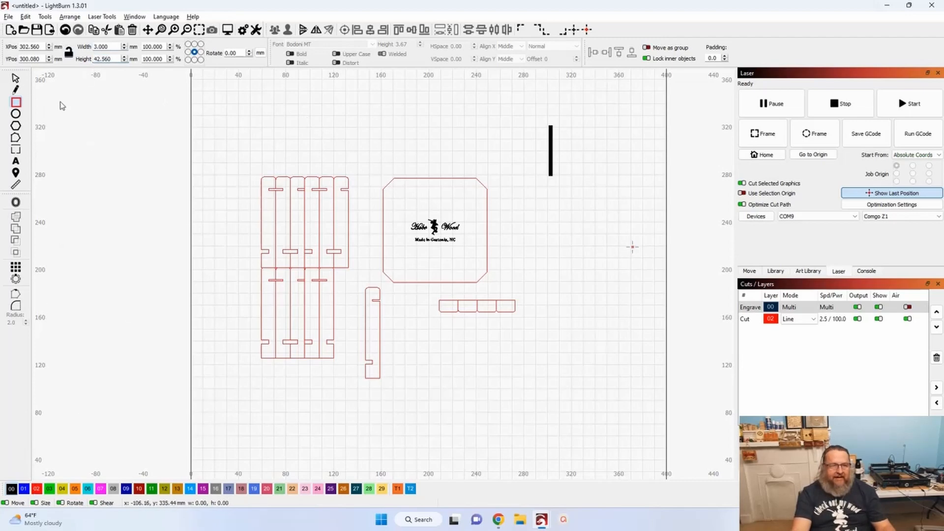
pyautogui.click(20, 80)
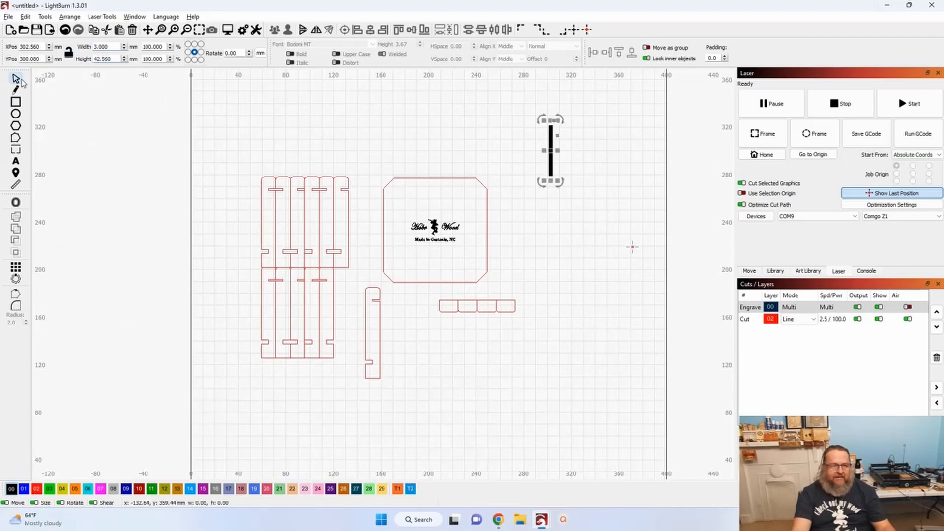
pyautogui.click(23, 489)
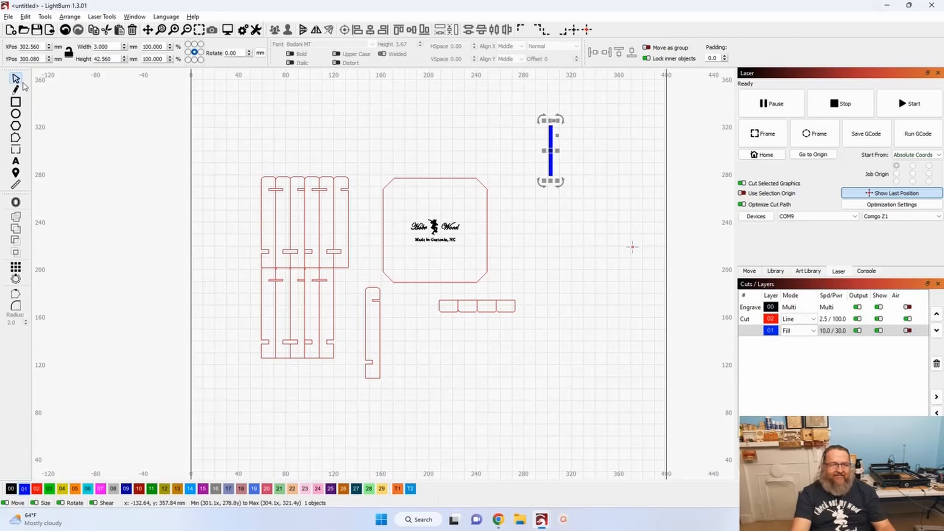
# Step: Draw a second upright bar about 45 mm tall beside the blue one, 1.5 mm wide and on green layer 03
pyautogui.click(16, 102)
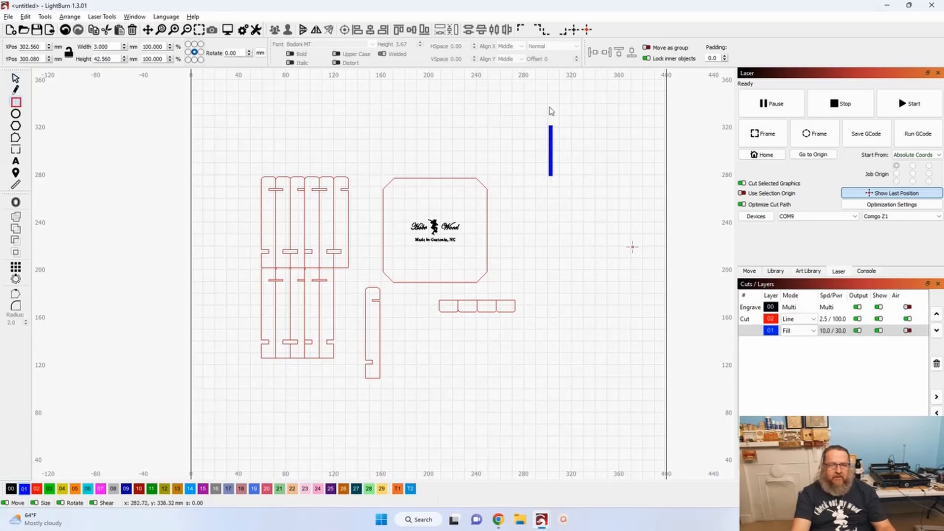
pyautogui.moveTo(563, 130); pyautogui.dragTo(568, 183)
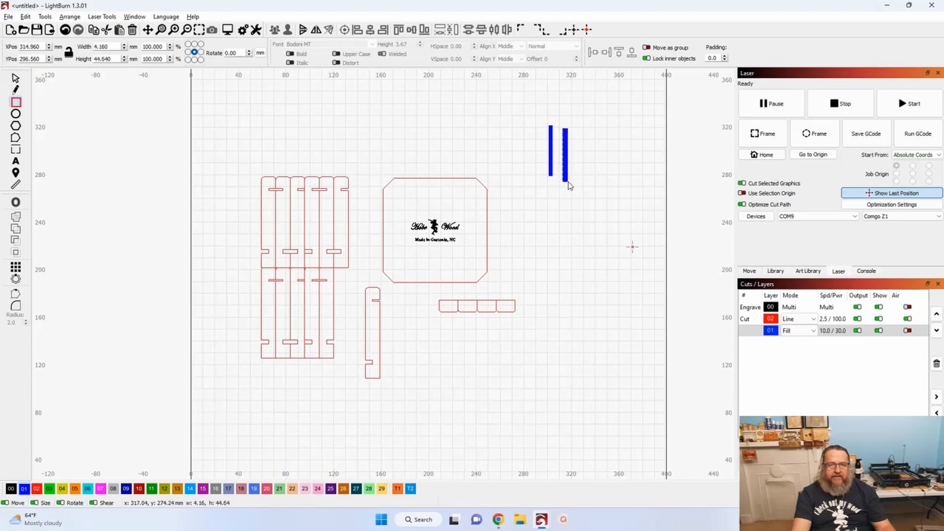
pyautogui.click(47, 490)
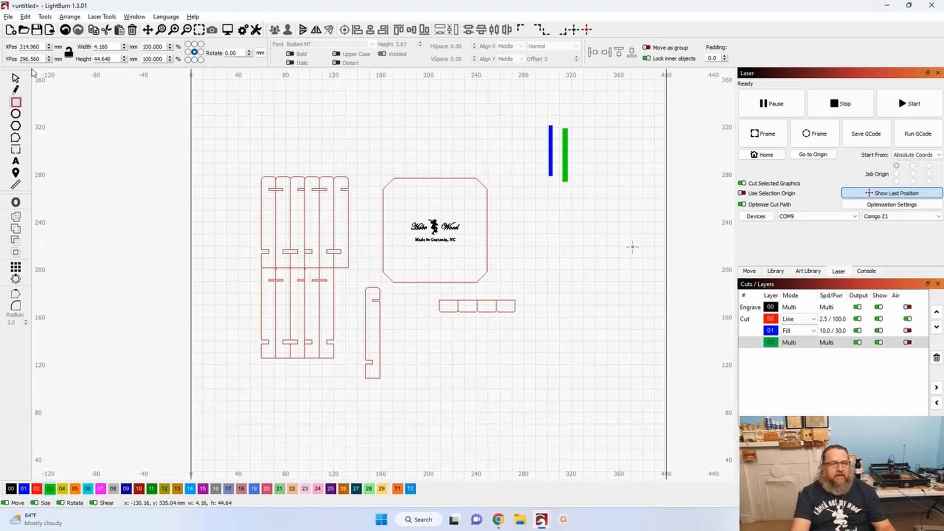
pyautogui.click(15, 78)
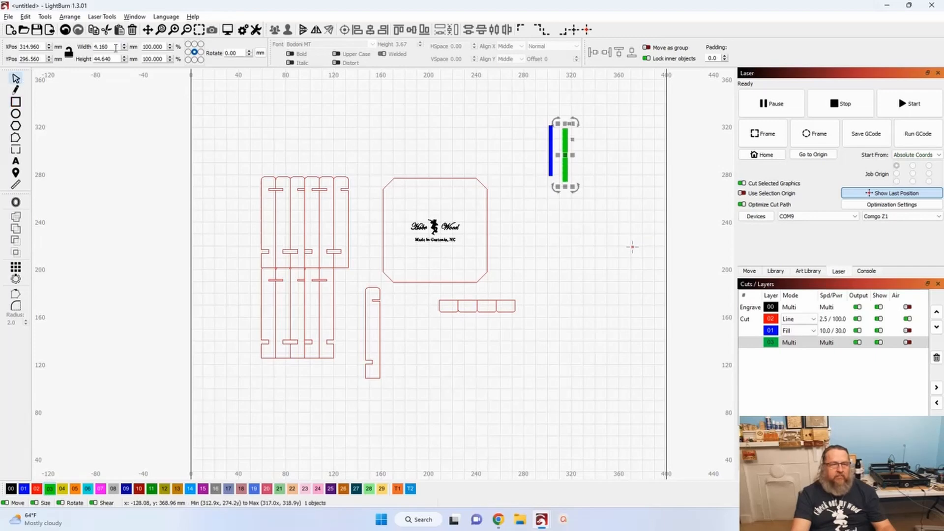
pyautogui.doubleClick(115, 48)
pyautogui.write('1.5')
pyautogui.press('Tab')
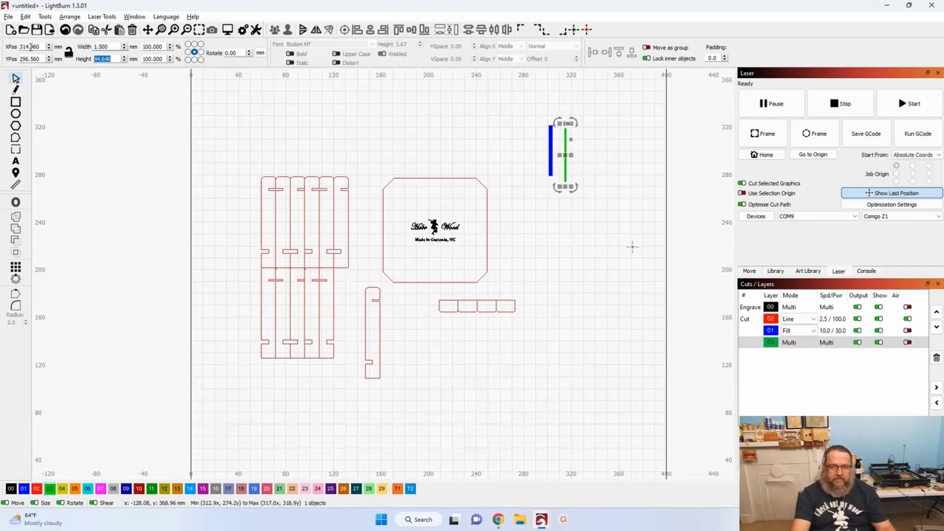
# Step: Move the green bar close to the blue bar and place a duplicate of it about 7 mm to its right
pyautogui.click(566, 155)
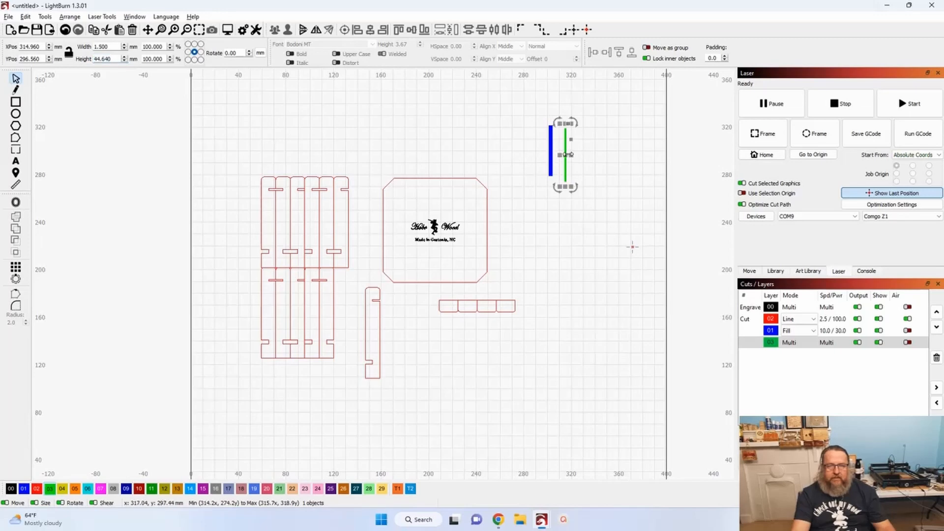
pyautogui.moveTo(566, 155); pyautogui.dragTo(556, 150)
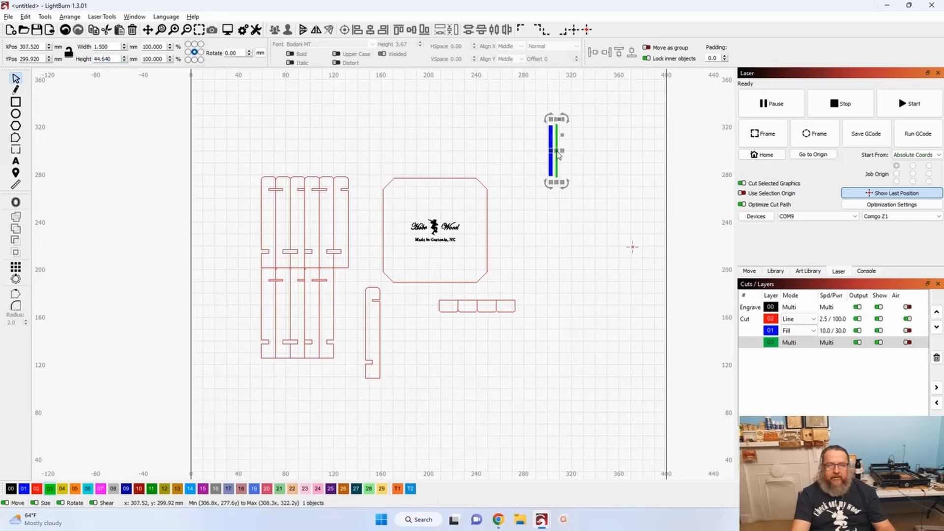
pyautogui.scroll(2, 535, 152)
pyautogui.moveTo(665, 190); pyautogui.dragTo(514, 288)
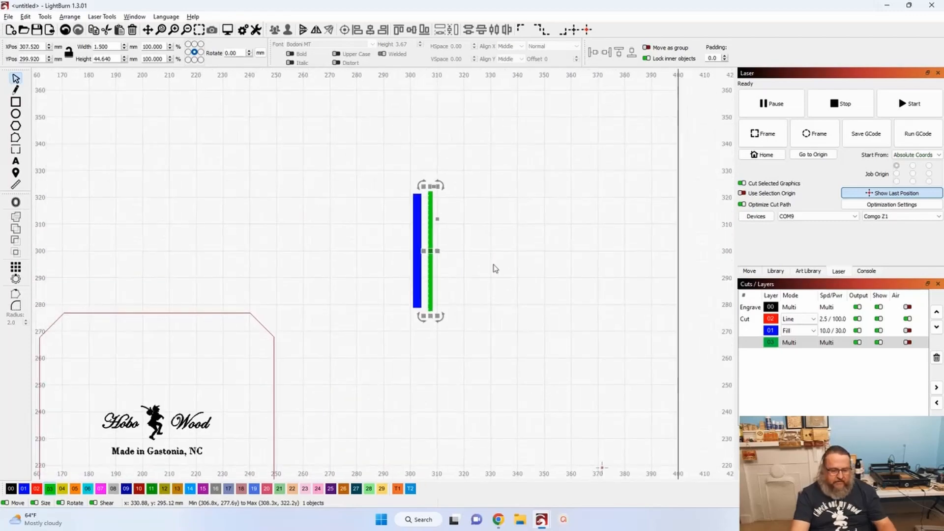
pyautogui.hotkey('ctrl', 'd')
pyautogui.hotkey('ctrl', 'Right')
pyautogui.hotkey('ctrl', 'Right')
pyautogui.hotkey('ctrl', 'Right')
pyautogui.hotkey('ctrl', 'Right')
pyautogui.hotkey('ctrl', 'Right')
pyautogui.hotkey('ctrl', 'Right')
pyautogui.hotkey('ctrl', 'Right')
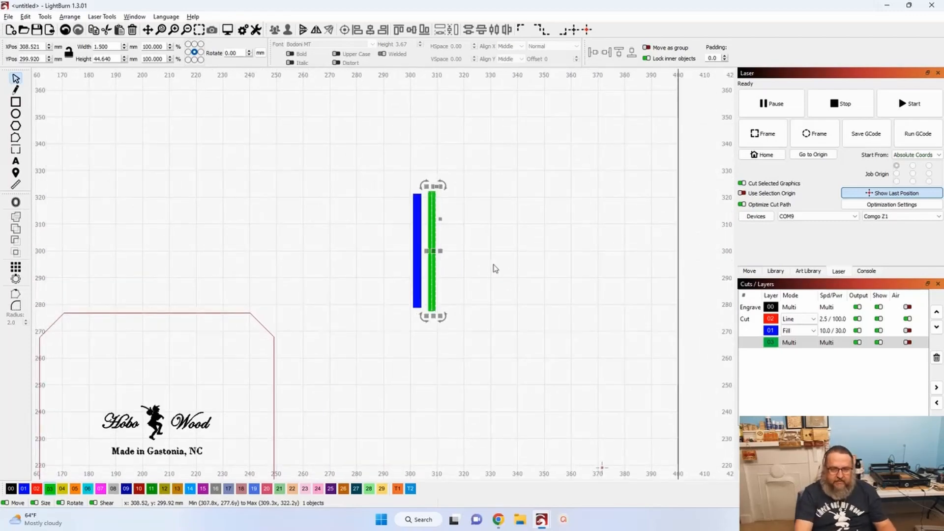
# Step: Place one copy of the blue bar between the two green bars and another copy to the right of the second green bar
pyautogui.click(414, 278)
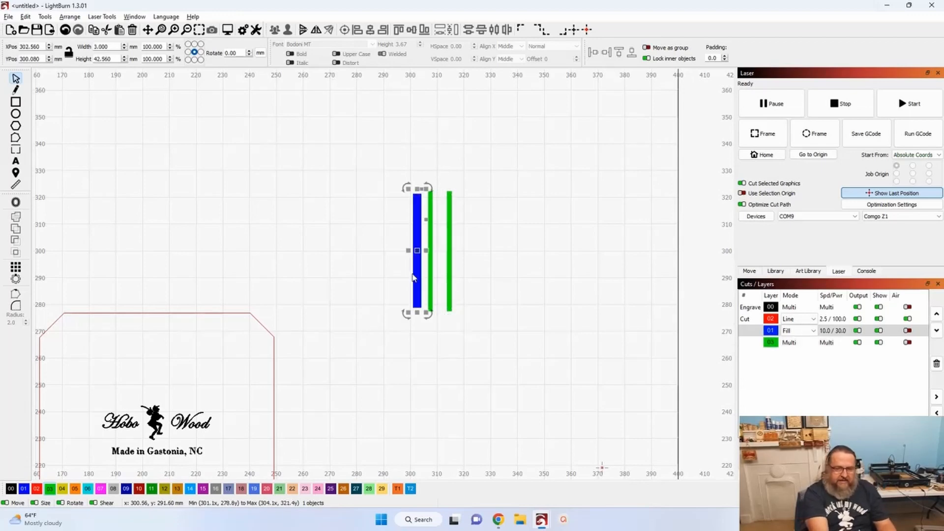
pyautogui.moveTo(417, 250); pyautogui.dragTo(438, 250)
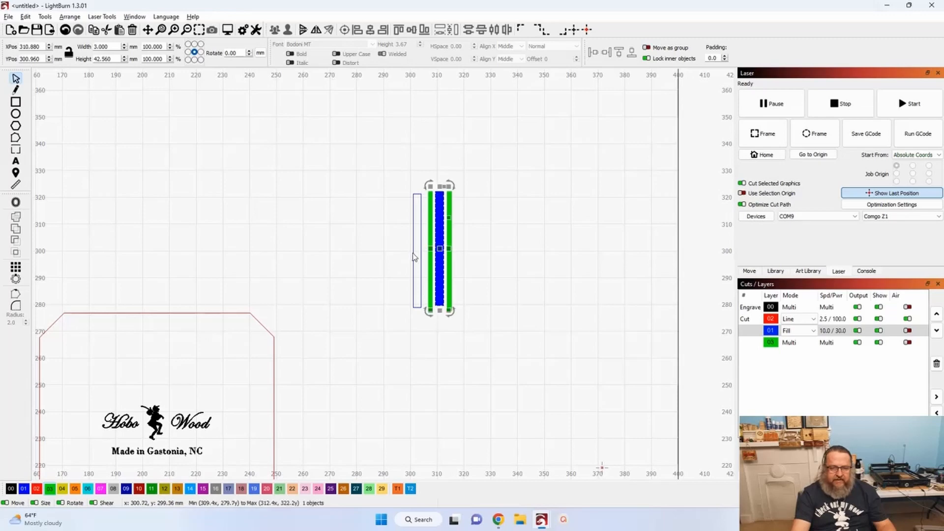
pyautogui.click(417, 257)
pyautogui.hotkey('ctrl', 'Right')
pyautogui.hotkey('ctrl', 'Right')
pyautogui.hotkey('ctrl', 'Right')
pyautogui.hotkey('ctrl', 'Right')
pyautogui.hotkey('ctrl', 'Right')
pyautogui.hotkey('ctrl', 'Right')
pyautogui.hotkey('ctrl', 'Right')
pyautogui.hotkey('ctrl', 'Right')
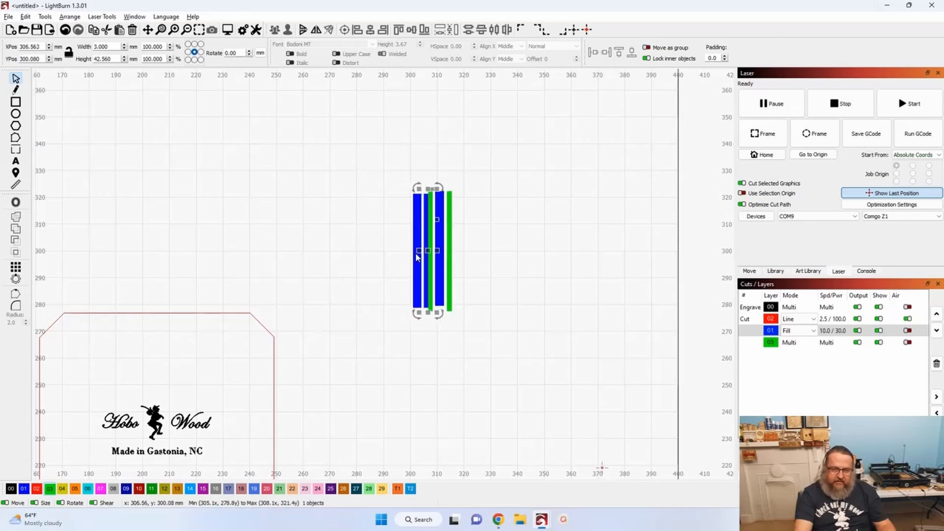
pyautogui.press('Right')
pyautogui.press('Right')
pyautogui.press('Right')
pyautogui.press('Right')
pyautogui.press('Right')
pyautogui.press('Right')
pyautogui.press('Right')
pyautogui.press('Right')
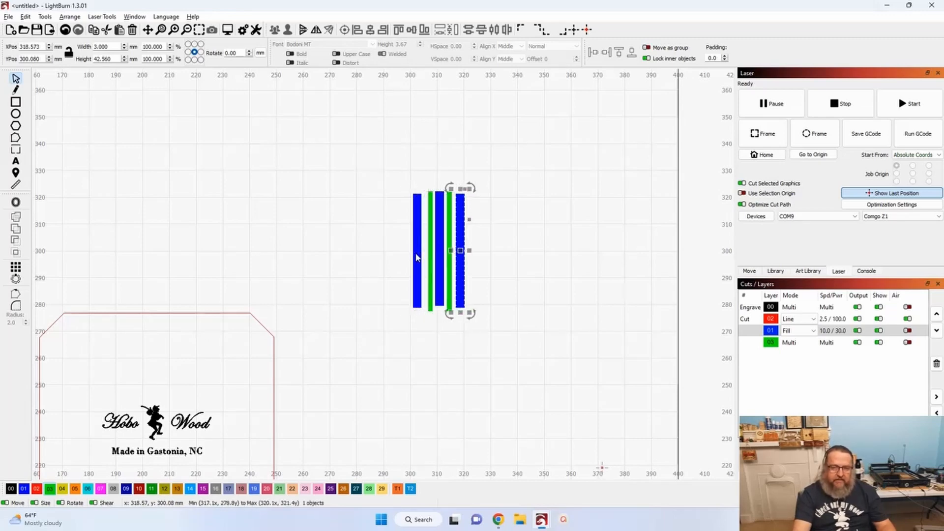
# Step: Align the top edges of all five blue and green bars
pyautogui.moveTo(370, 168); pyautogui.dragTo(553, 355)
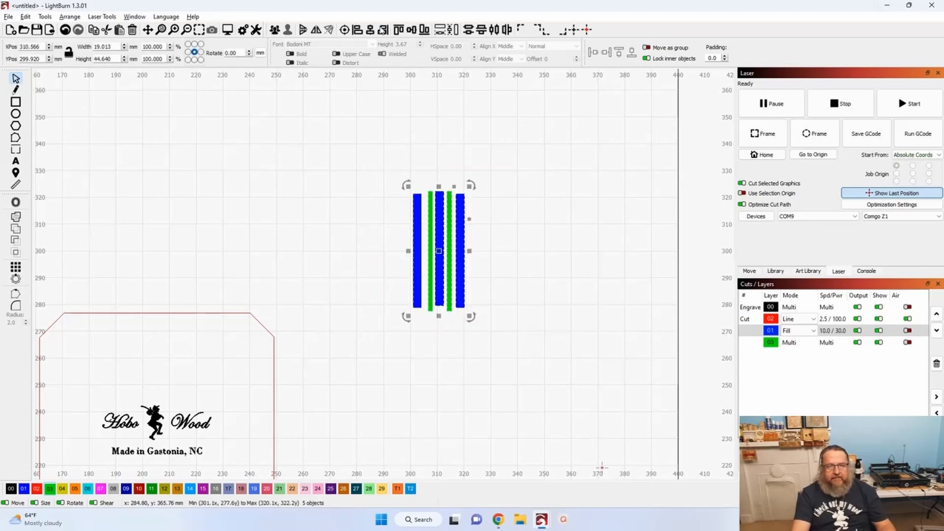
pyautogui.click(398, 30)
pyautogui.click(362, 147)
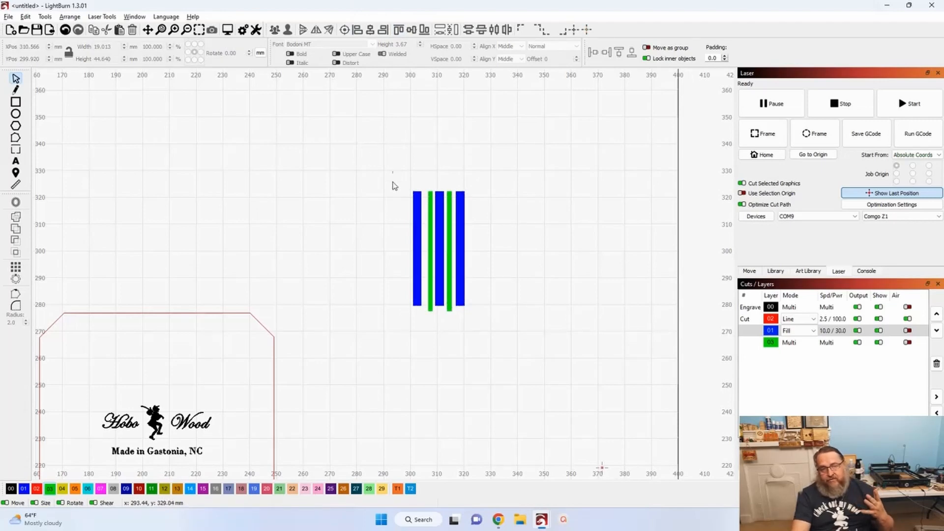
# Step: Distribute the five blue and green bars horizontally by their centres with Distribute H-Centered
pyautogui.moveTo(393, 171); pyautogui.dragTo(525, 356)
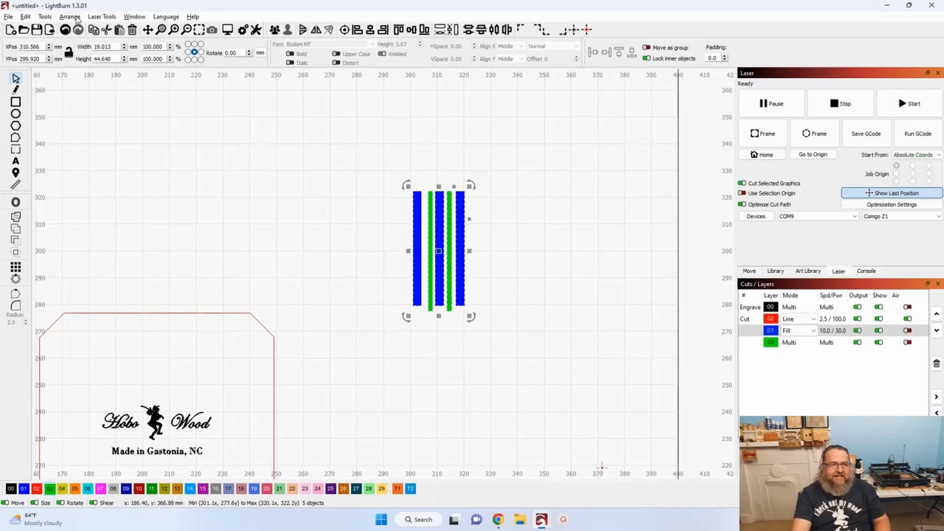
pyautogui.click(76, 18)
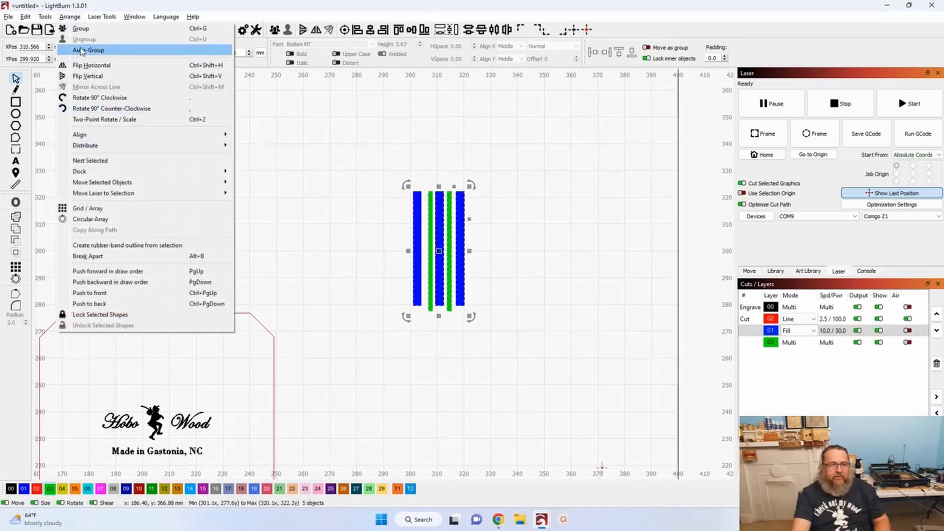
pyautogui.moveTo(123, 146)
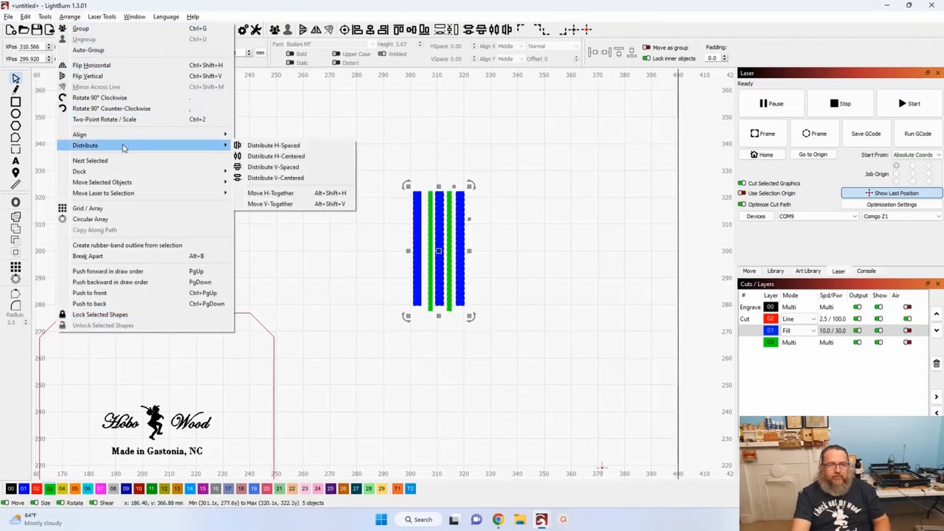
pyautogui.click(303, 158)
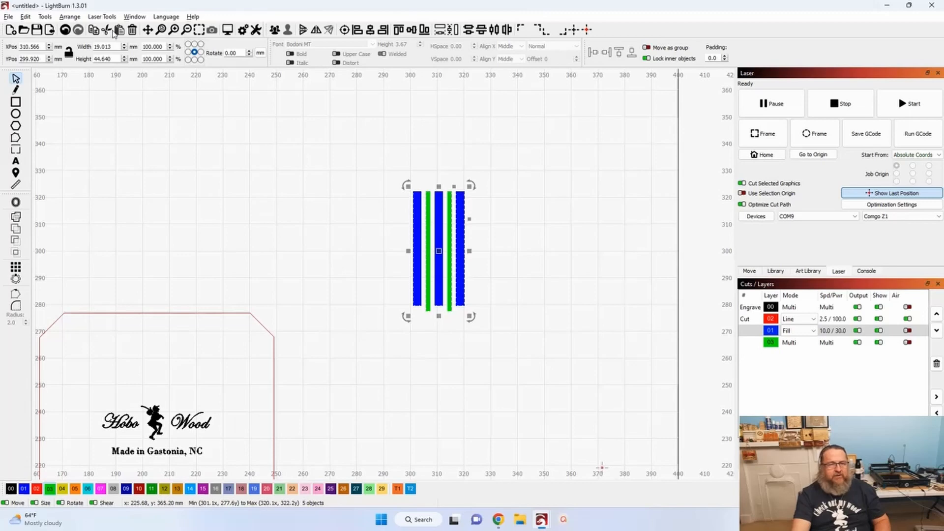
# Step: Bring the five blue and green bars edge to edge horizontally with Move H-Together and clear the selection
pyautogui.click(70, 16)
pyautogui.moveTo(122, 150)
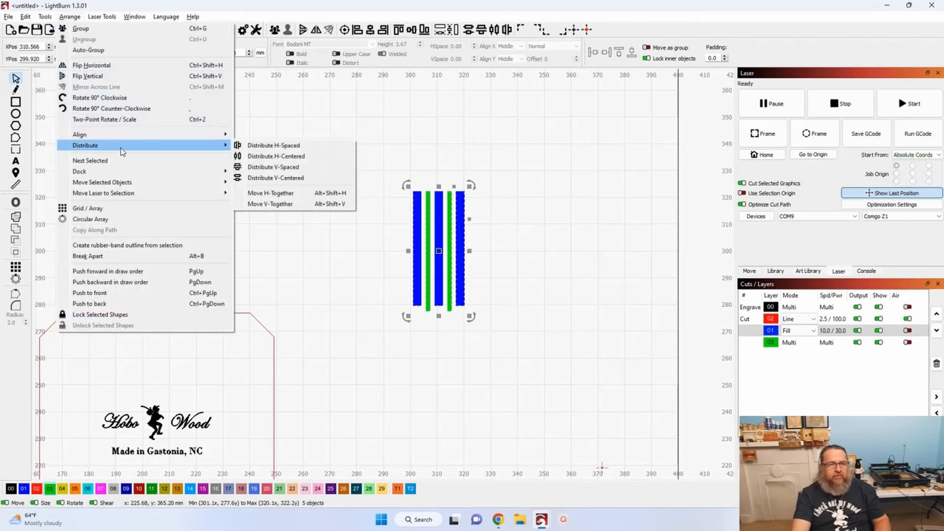
pyautogui.click(271, 196)
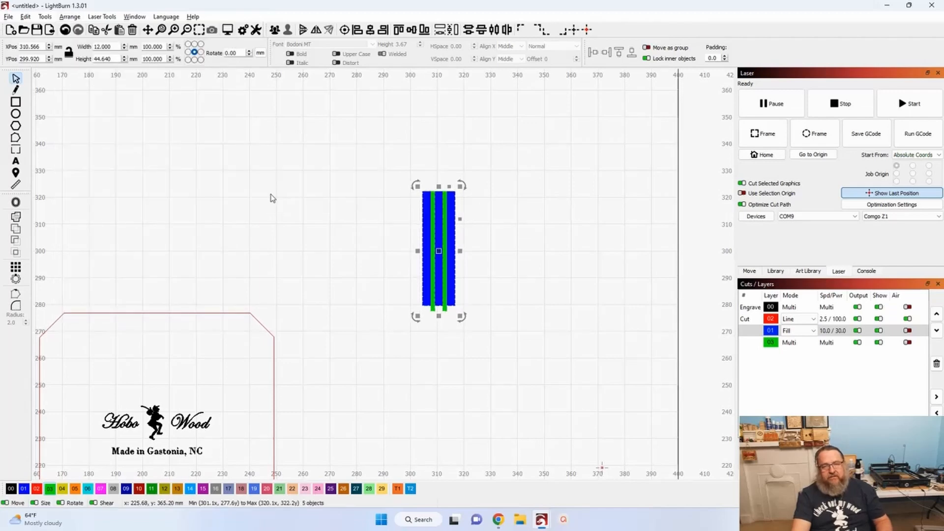
pyautogui.click(336, 247)
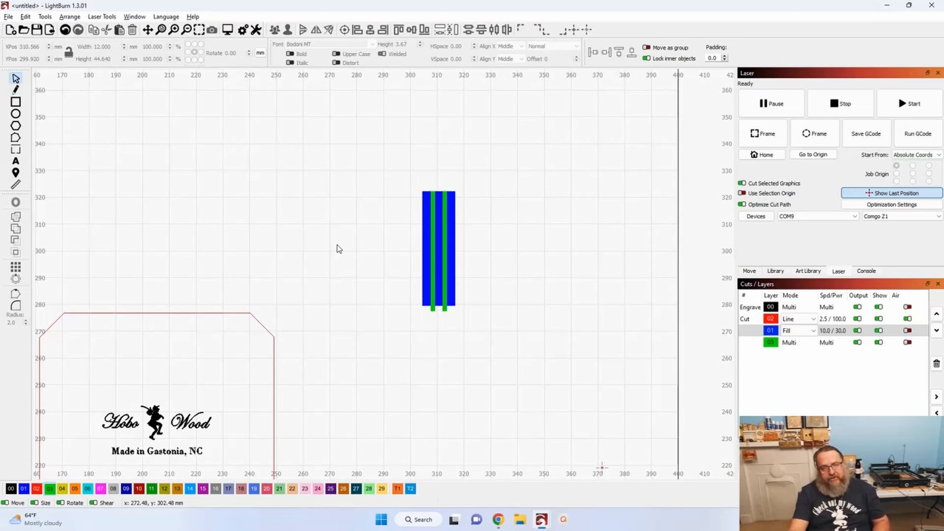
# Step: Select all five blue and green bars and delete them from the workspace
pyautogui.moveTo(391, 165); pyautogui.dragTo(487, 355)
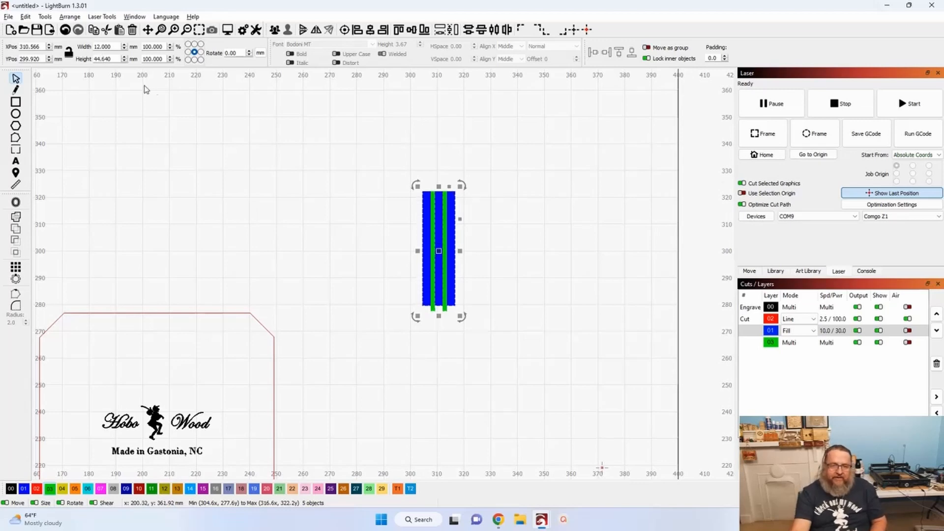
pyautogui.scroll(-4, 219, 310)
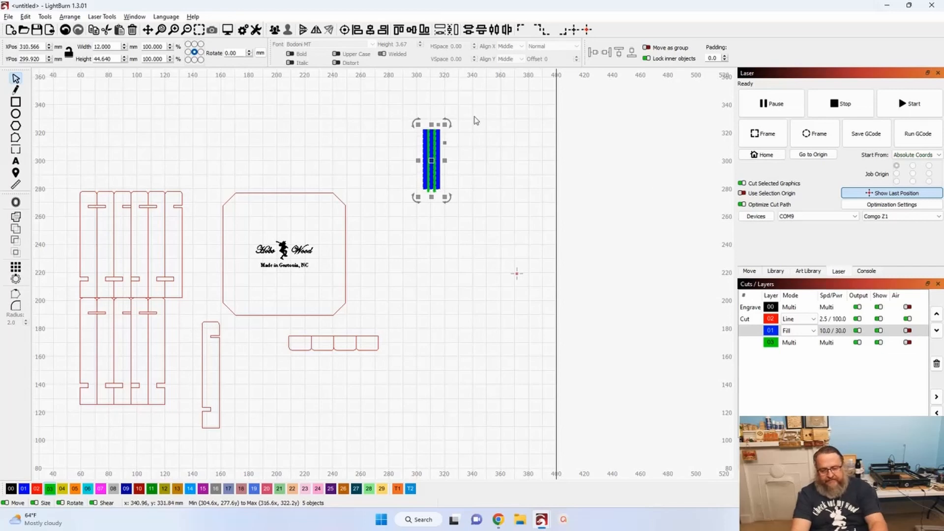
pyautogui.press('Delete')
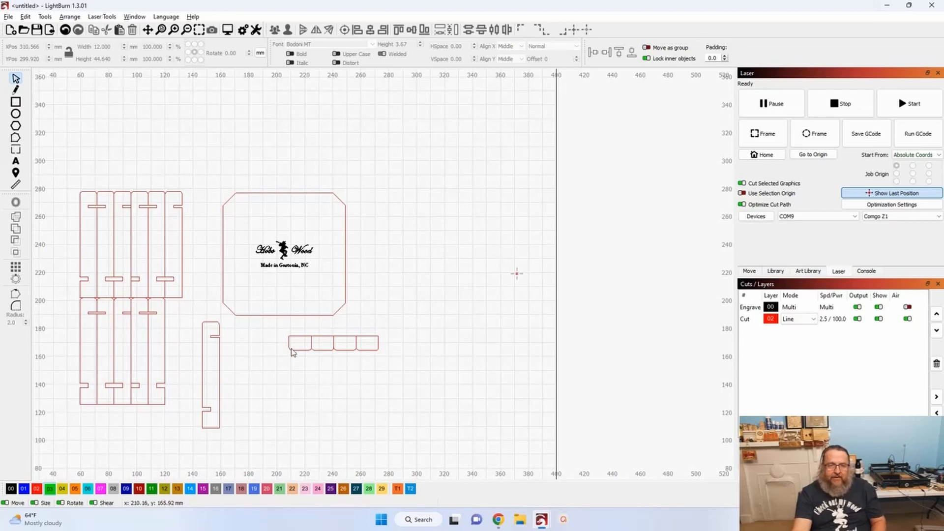
# Step: Examine the narrow upper slot and the wider lower slot in the separate slat below the octagonal base
pyautogui.scroll(2, 199, 418)
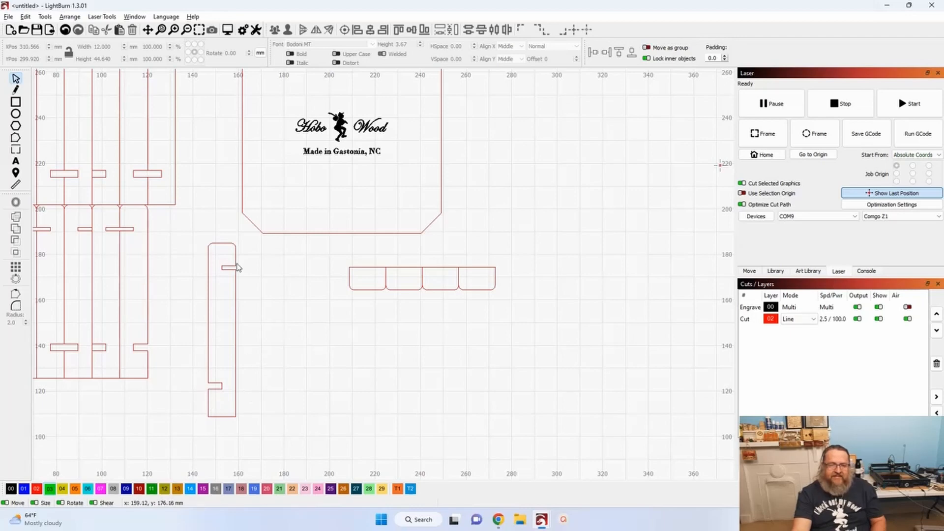
pyautogui.scroll(6, 229, 276)
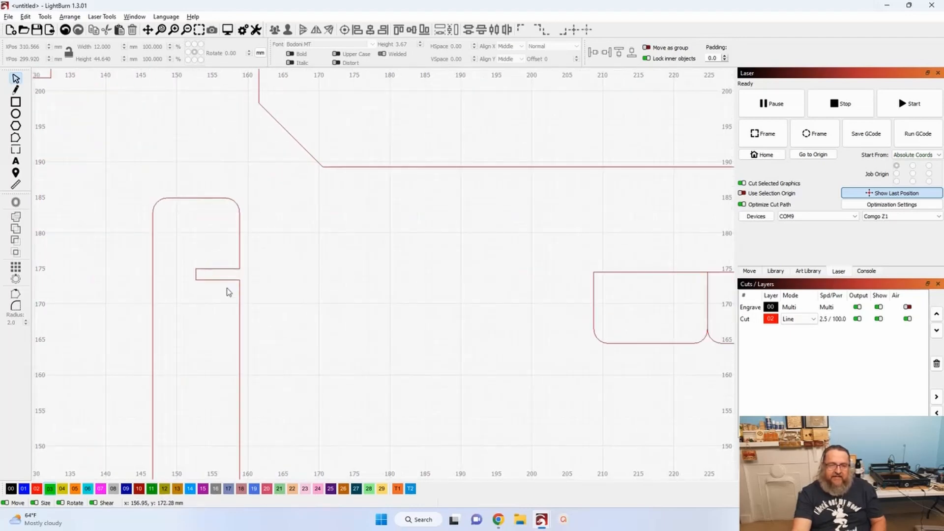
pyautogui.scroll(4, 225, 277)
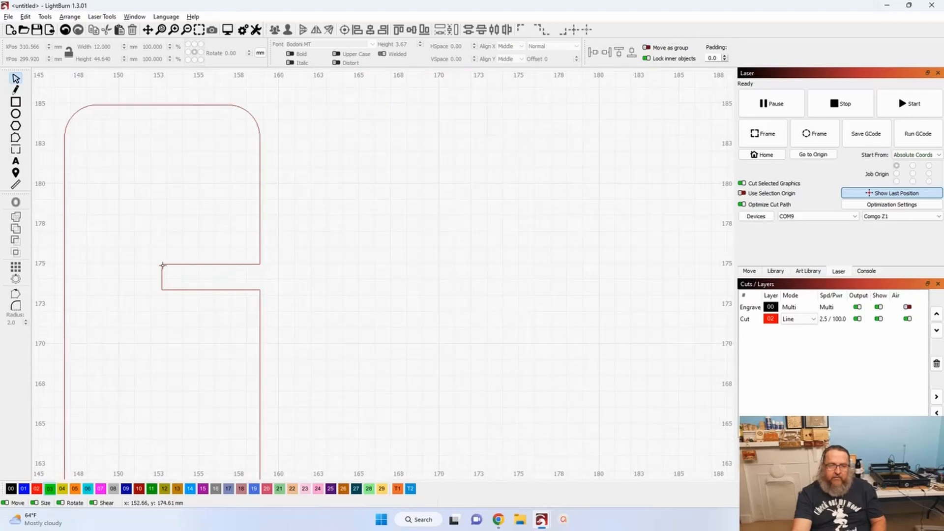
pyautogui.scroll(-5, 240, 301)
pyautogui.moveTo(292, 330); pyautogui.dragTo(485, 149)
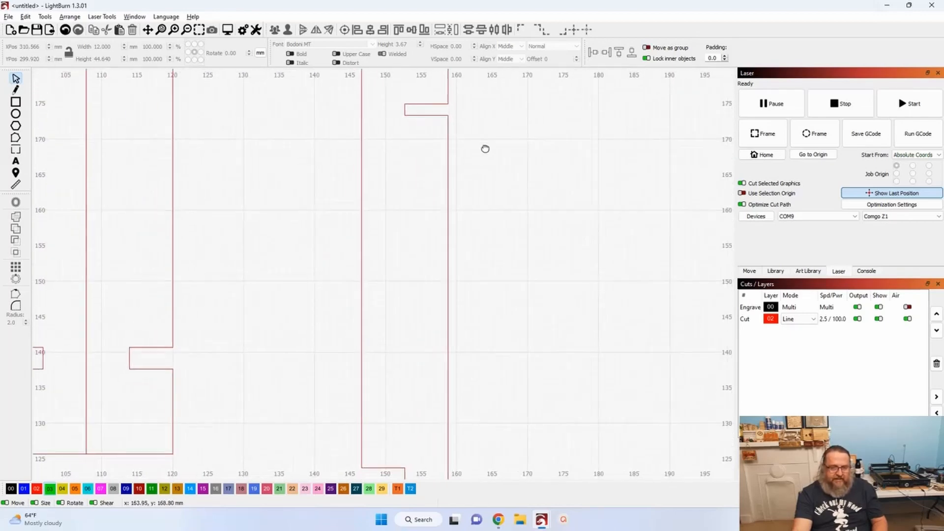
pyautogui.scroll(-1, 470, 295)
pyautogui.scroll(-1, 482, 343)
pyautogui.moveTo(483, 343); pyautogui.dragTo(493, 234)
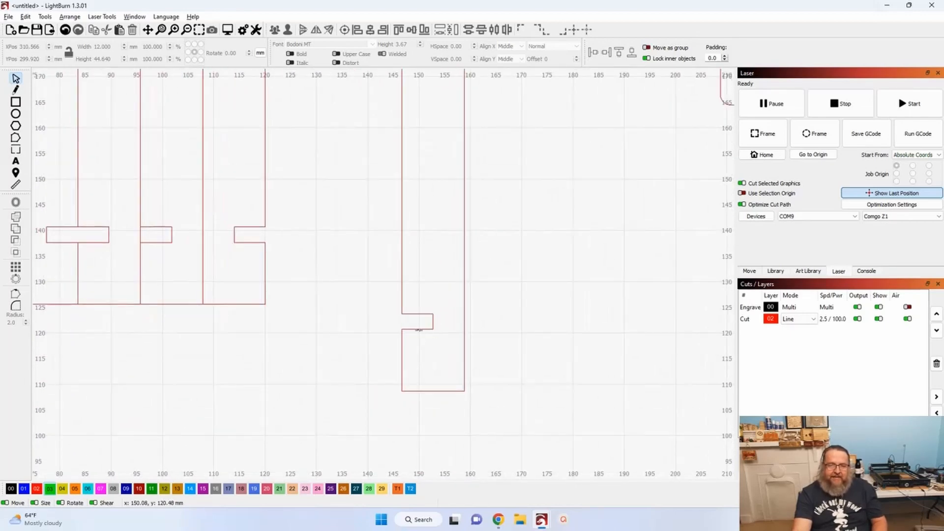
# Step: Select the separate slat and inspect its outline, rounded top corners and slots against the other parts
pyautogui.click(417, 328)
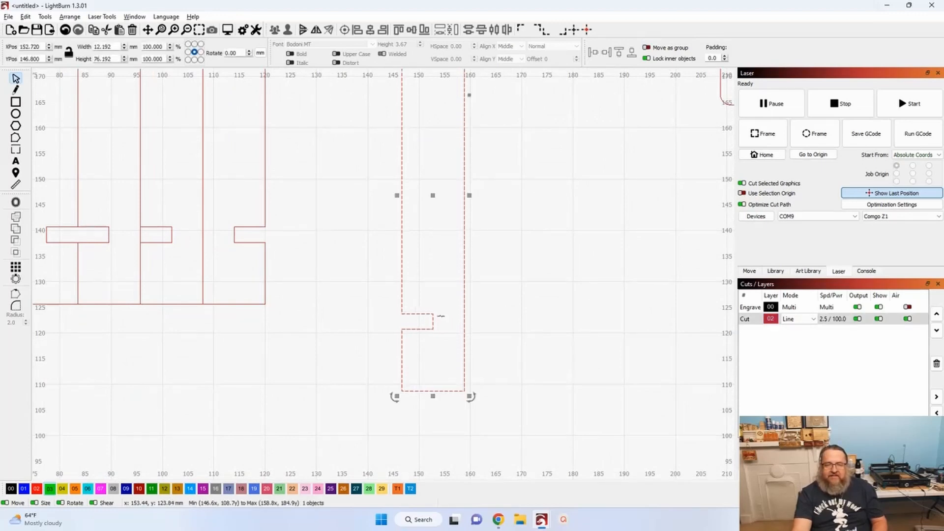
pyautogui.scroll(-5, 524, 315)
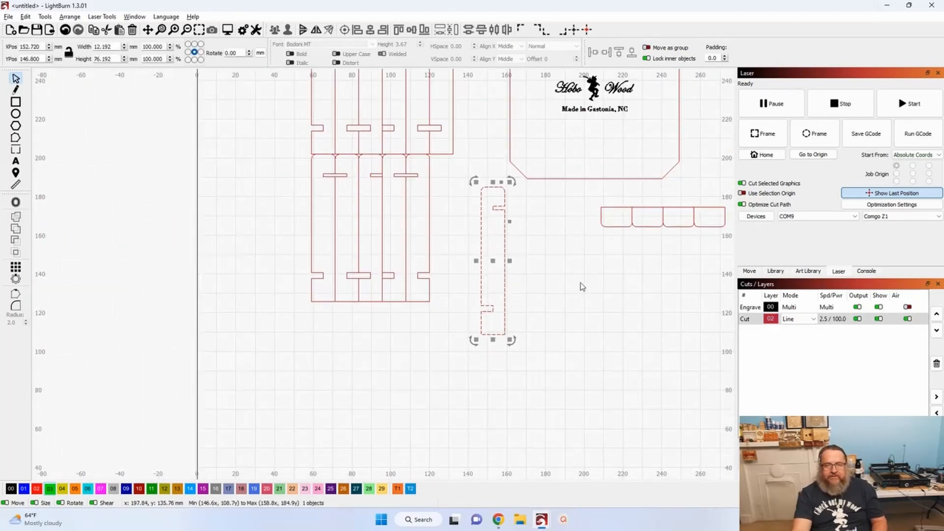
pyautogui.moveTo(580, 285); pyautogui.dragTo(370, 392)
pyautogui.scroll(4, 370, 392)
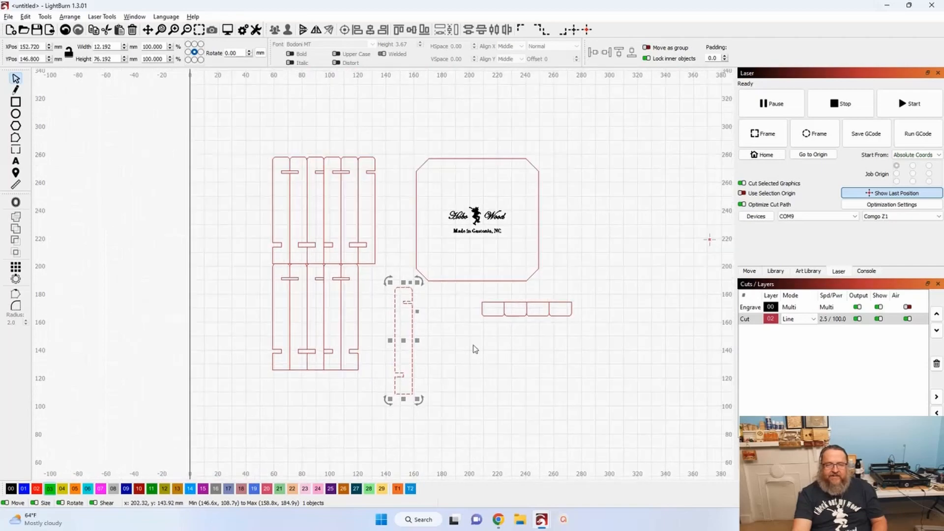
pyautogui.scroll(1, 401, 298)
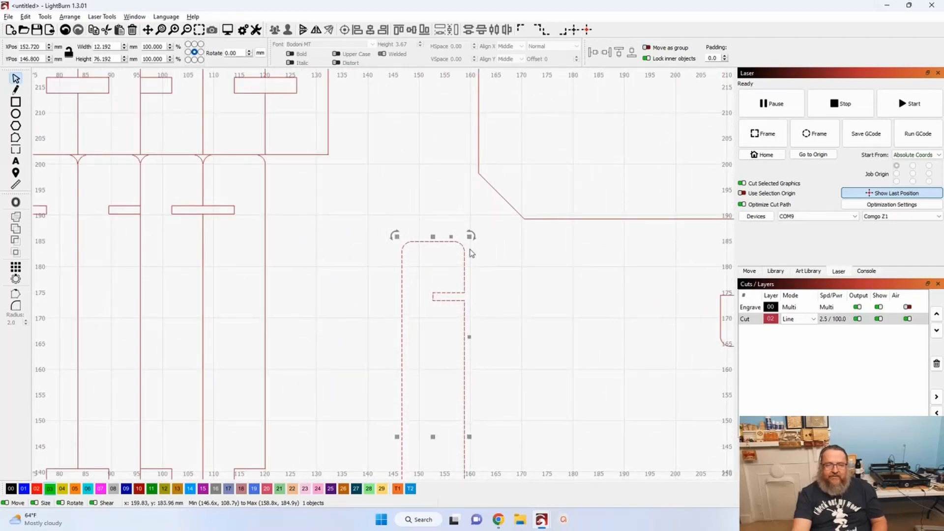
pyautogui.scroll(1, 471, 253)
pyautogui.scroll(-4, 471, 254)
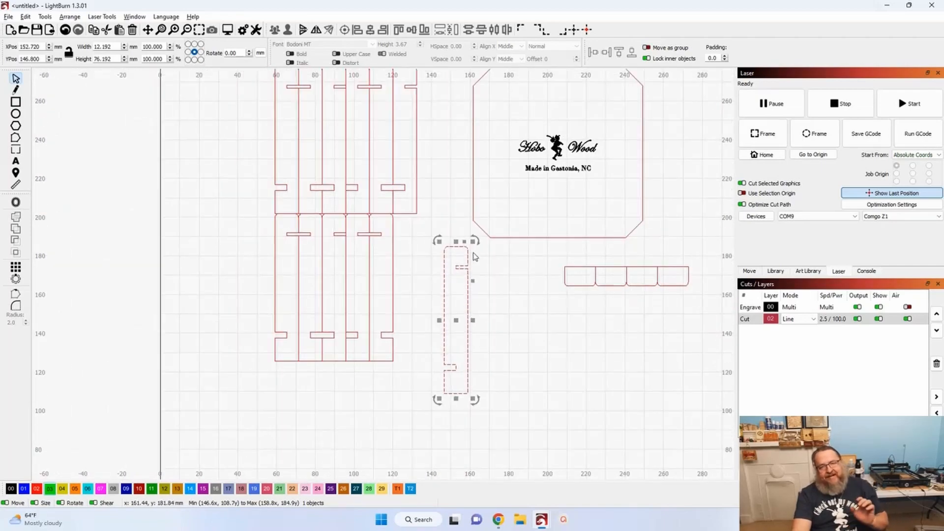
pyautogui.scroll(-1, 475, 257)
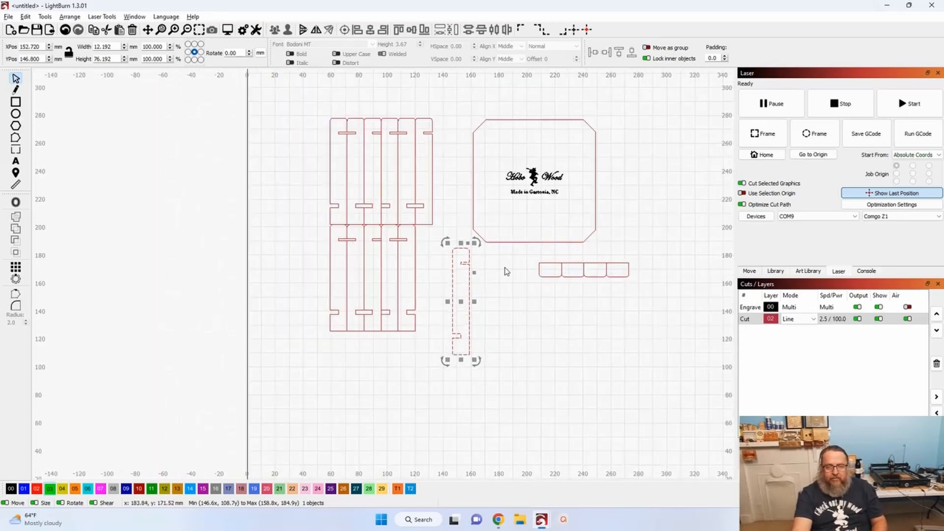
# Step: Move the first rounded piece out of the row of four, about 14 mm towards the separate slat
pyautogui.scroll(2, 526, 272)
pyautogui.scroll(1, 526, 272)
pyautogui.scroll(1, 411, 305)
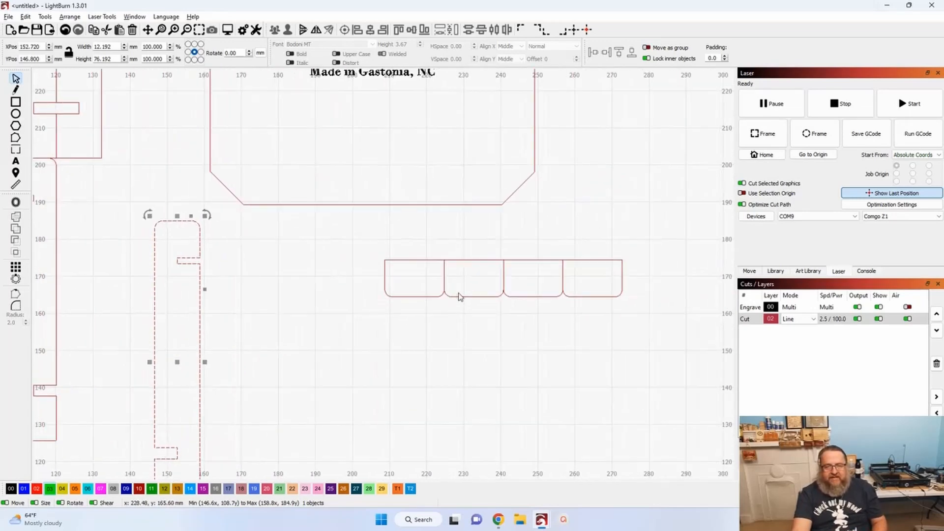
pyautogui.moveTo(362, 250); pyautogui.dragTo(455, 314)
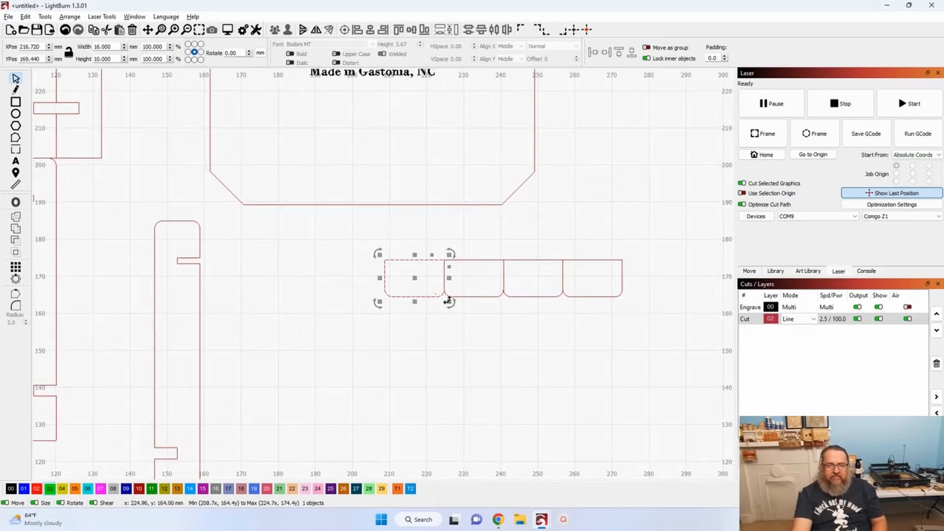
pyautogui.moveTo(411, 282); pyautogui.dragTo(361, 276)
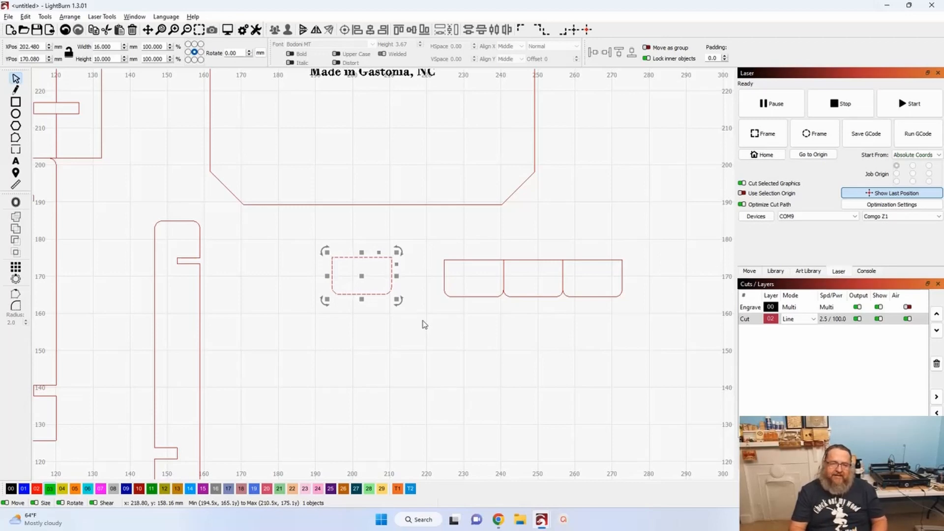
# Step: Examine the separated piece's square top and rounded bottom corners, and compare it with the complete parts layout
pyautogui.scroll(5, 340, 271)
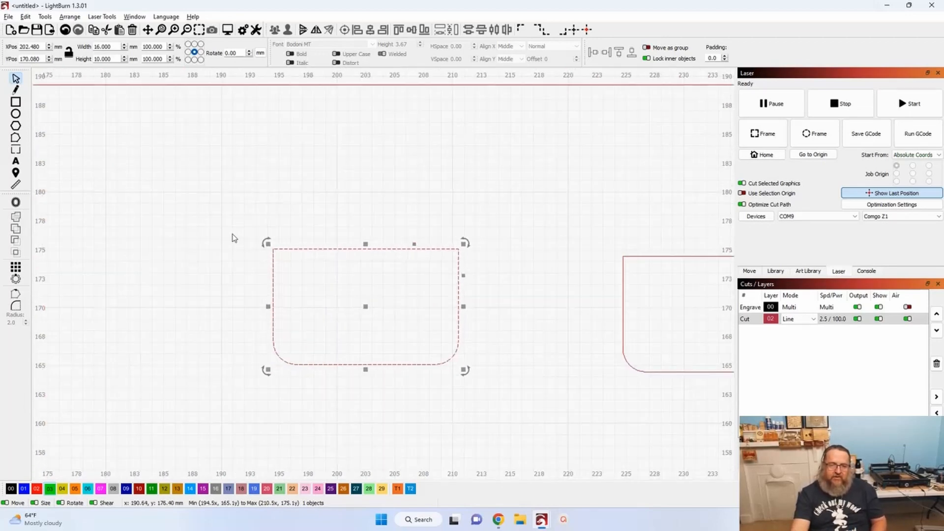
pyautogui.scroll(-5, 418, 258)
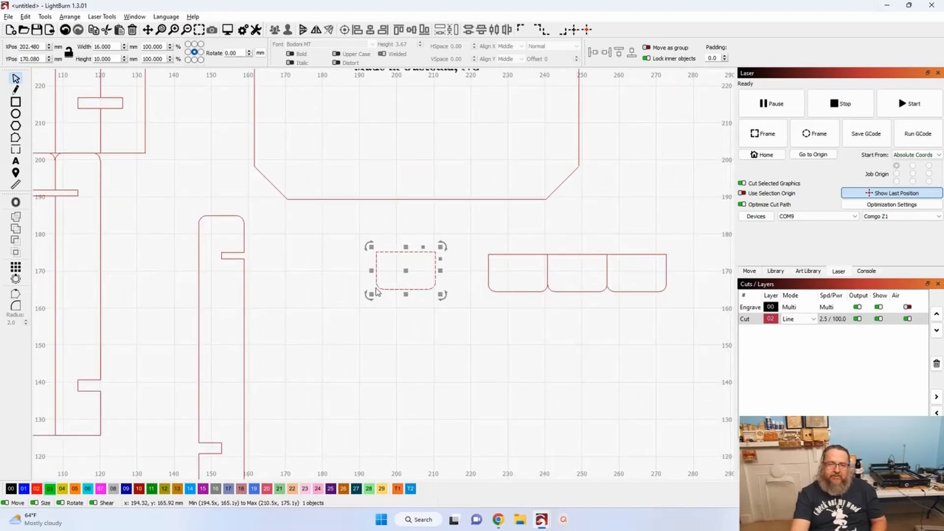
pyautogui.scroll(4, 376, 295)
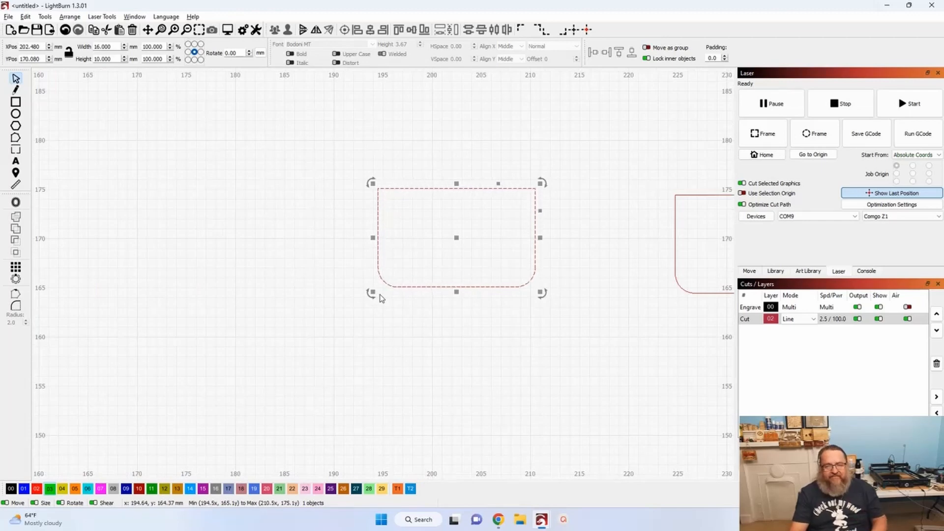
pyautogui.scroll(-6, 381, 298)
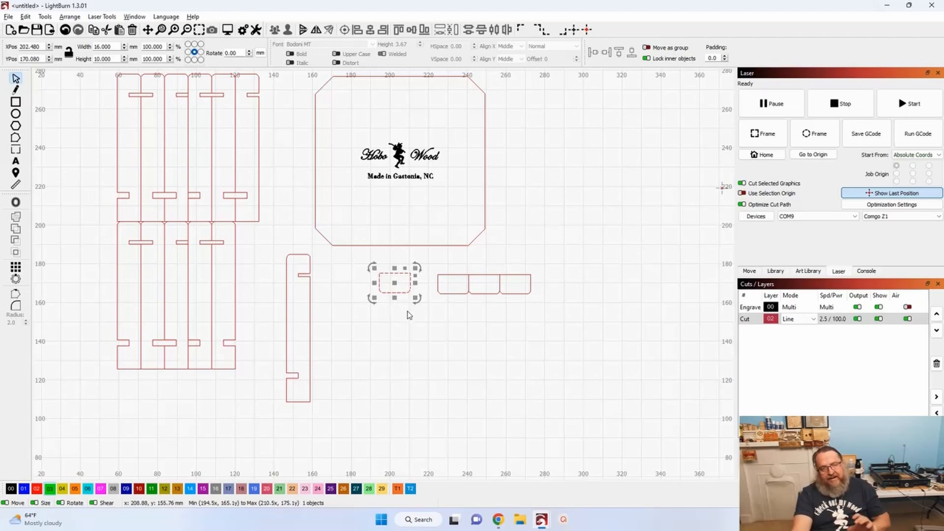
pyautogui.scroll(-4, 401, 276)
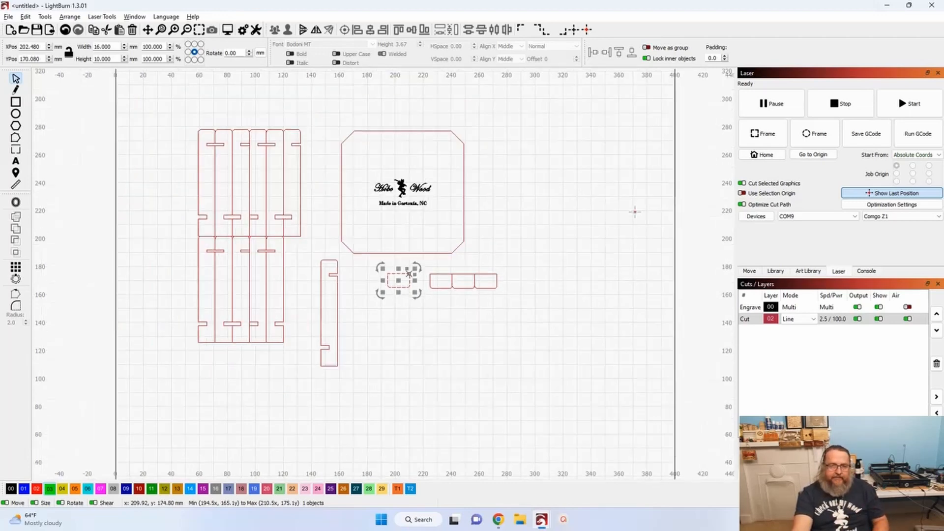